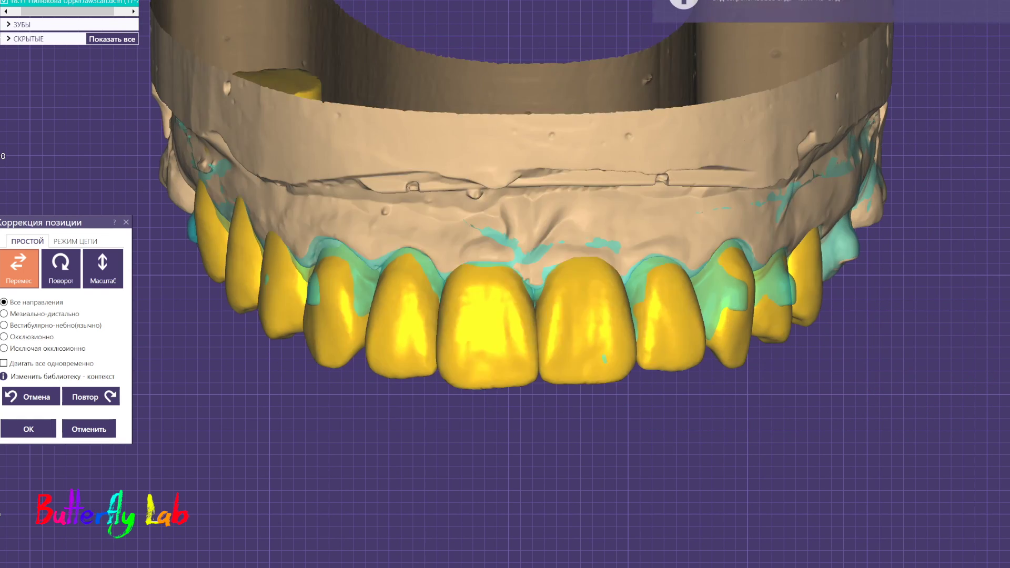
Nudge the canine crown slightly in all directions to follow the overlaid upper jaw scan
{"action": "scroll", "coordinate": [578, 358], "scroll_direction": "up", "scroll_amount": 1}
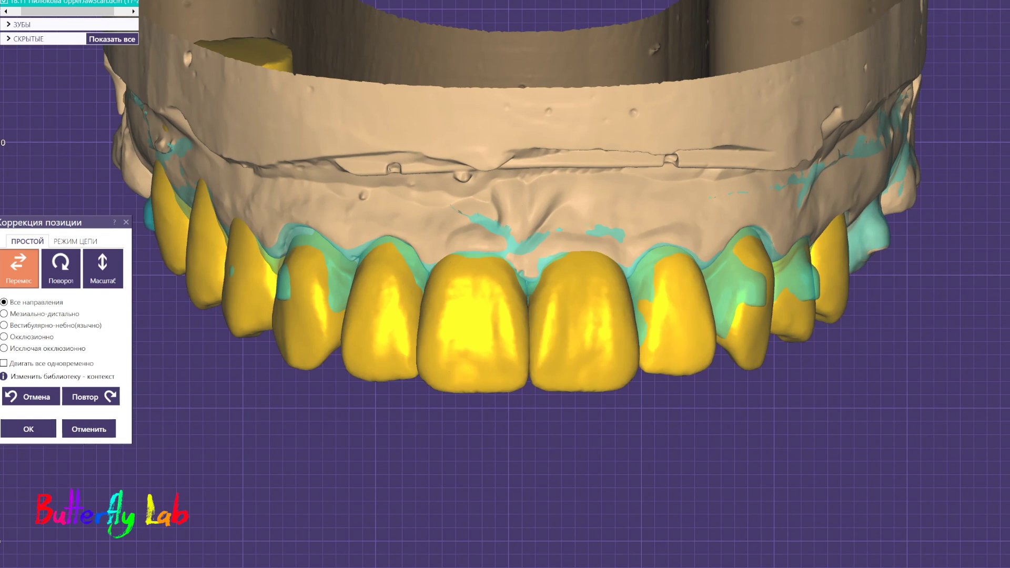
{"action": "right_click_drag", "start_coordinate": [506, 327], "coordinate": [521, 289]}
{"action": "scroll", "coordinate": [316, 400], "scroll_direction": "up", "scroll_amount": 2}
{"action": "left_click_drag", "start_coordinate": [411, 181], "coordinate": [413, 176]}
{"action": "right_click_drag", "start_coordinate": [505, 316], "coordinate": [515, 195]}
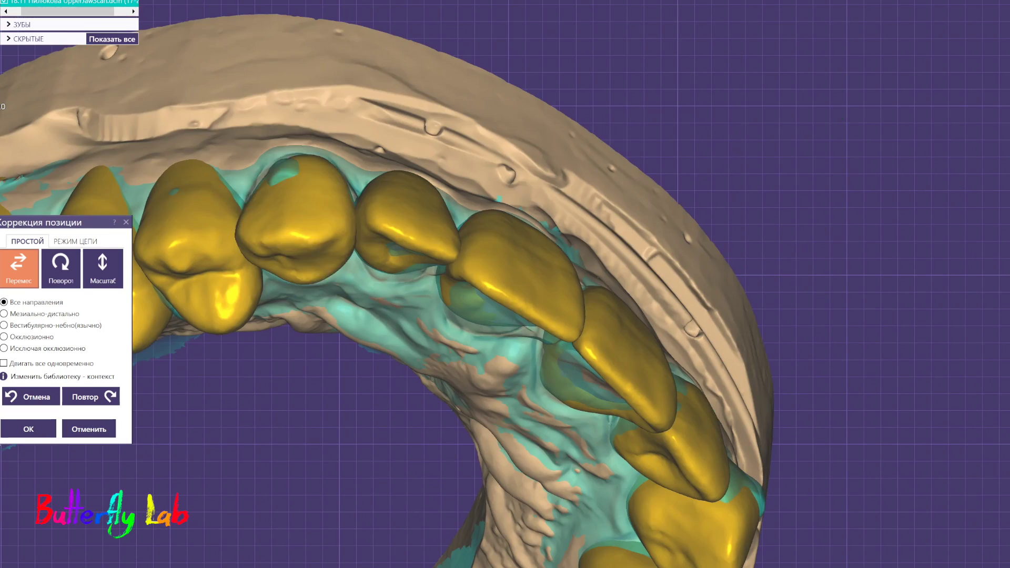
{"action": "left_click_drag", "start_coordinate": [295, 217], "coordinate": [290, 211]}
Shift the two premolar crowns on the opposite side of the arch slightly to match the overlaid scan
{"action": "scroll", "coordinate": [508, 284], "scroll_direction": "down", "scroll_amount": 3}
{"action": "right_click_drag", "start_coordinate": [515, 195], "coordinate": [553, 189]}
{"action": "scroll", "coordinate": [505, 284], "scroll_direction": "up", "scroll_amount": 3}
{"action": "left_click_drag", "start_coordinate": [508, 275], "coordinate": [519, 282]}
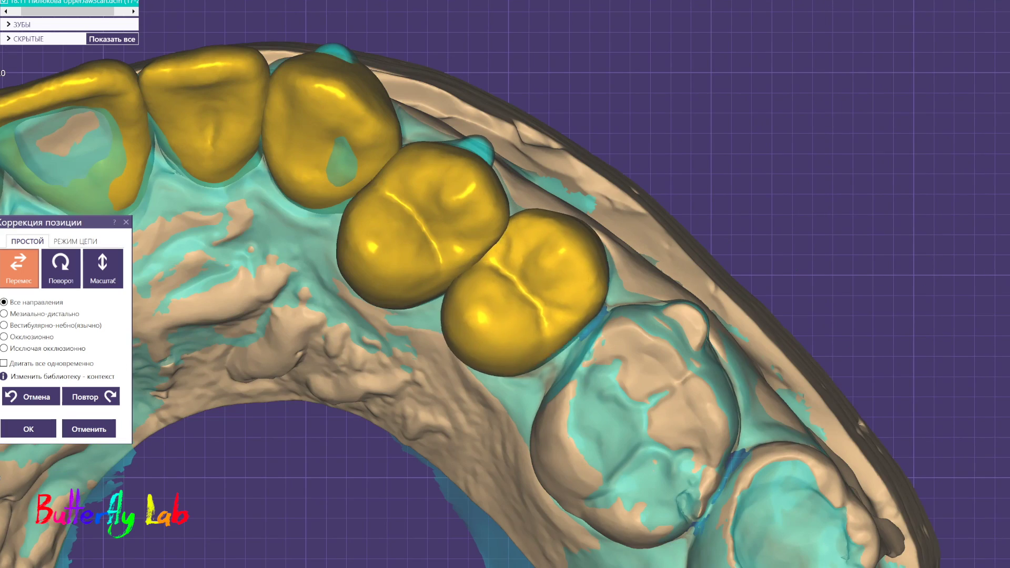
{"action": "scroll", "coordinate": [505, 284], "scroll_direction": "down", "scroll_amount": 3}
{"action": "right_click_drag", "start_coordinate": [553, 210], "coordinate": [494, 316]}
{"action": "scroll", "coordinate": [508, 275], "scroll_direction": "up", "scroll_amount": 3}
{"action": "mouse_move", "coordinate": [513, 274]}
{"action": "left_mouse_down"}
{"action": "mouse_move", "coordinate": [511, 284]}
{"action": "mouse_move", "coordinate": [515, 271]}
{"action": "left_mouse_up"}
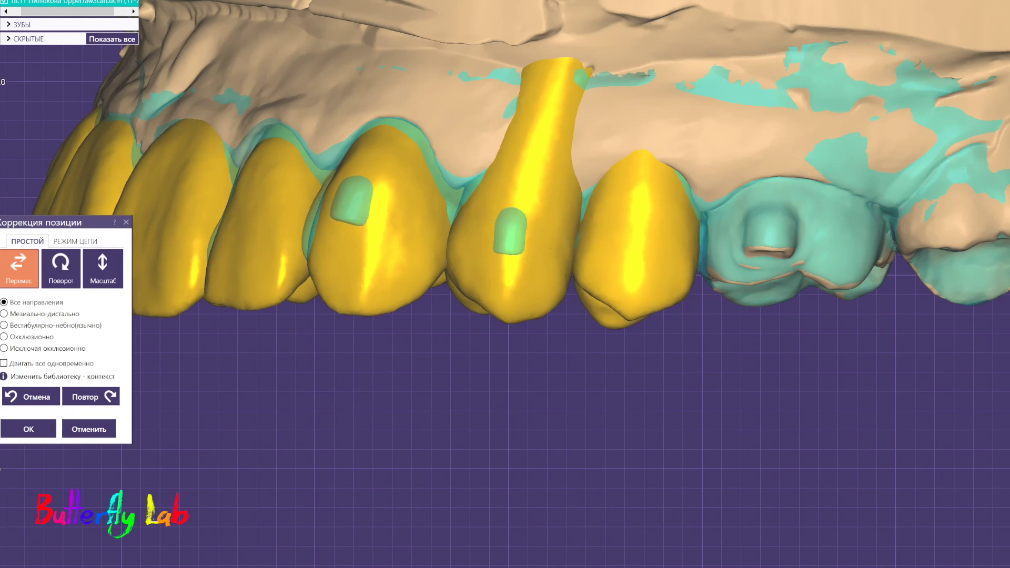
Examine the crown positions against the overlaid scan from both sides and the front of the arch
{"action": "scroll", "coordinate": [508, 275], "scroll_direction": "down", "scroll_amount": 3}
{"action": "right_click_drag", "start_coordinate": [516, 369], "coordinate": [516, 200]}
{"action": "scroll", "coordinate": [508, 275], "scroll_direction": "up", "scroll_amount": 3}
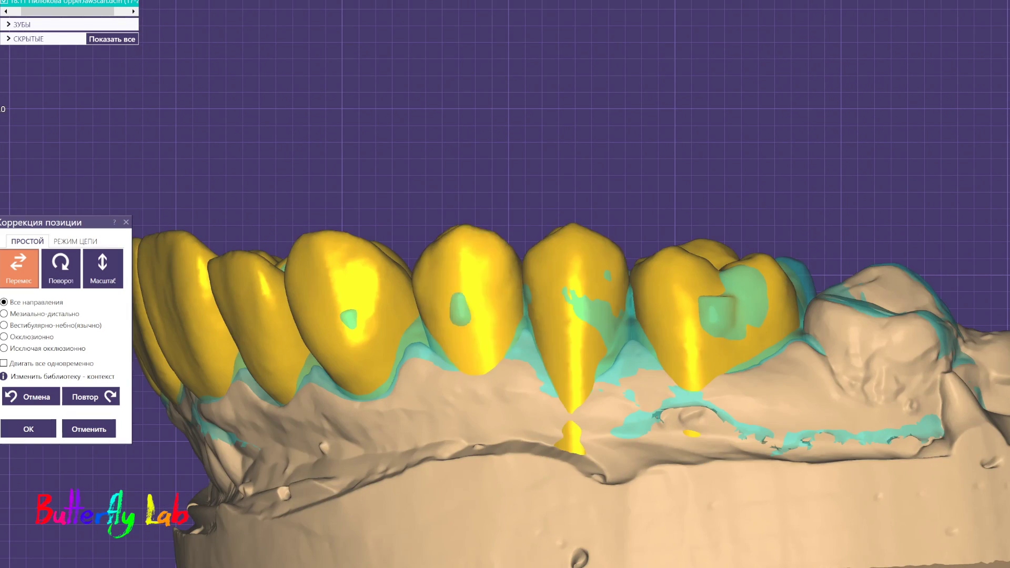
{"action": "scroll", "coordinate": [505, 284], "scroll_direction": "down", "scroll_amount": 3}
{"action": "right_click_drag", "start_coordinate": [516, 337], "coordinate": [521, 221]}
{"action": "scroll", "coordinate": [505, 285], "scroll_direction": "up", "scroll_amount": 5}
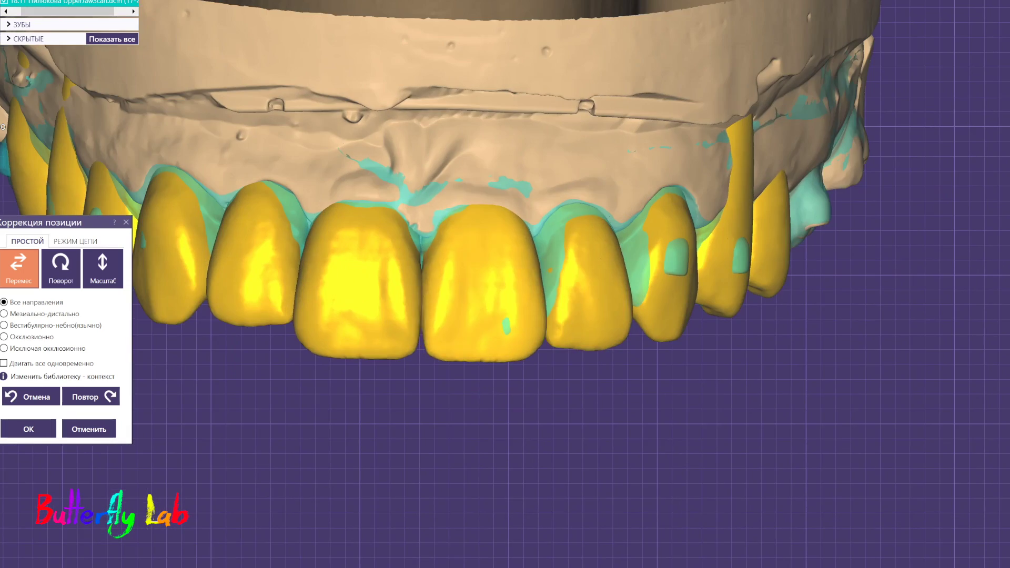
{"action": "scroll", "coordinate": [506, 284], "scroll_direction": "down", "scroll_amount": 2}
{"action": "right_click_drag", "start_coordinate": [505, 368], "coordinate": [531, 173]}
{"action": "scroll", "coordinate": [505, 284], "scroll_direction": "down", "scroll_amount": 3}
{"action": "scroll", "coordinate": [506, 285], "scroll_direction": "up", "scroll_amount": 5}
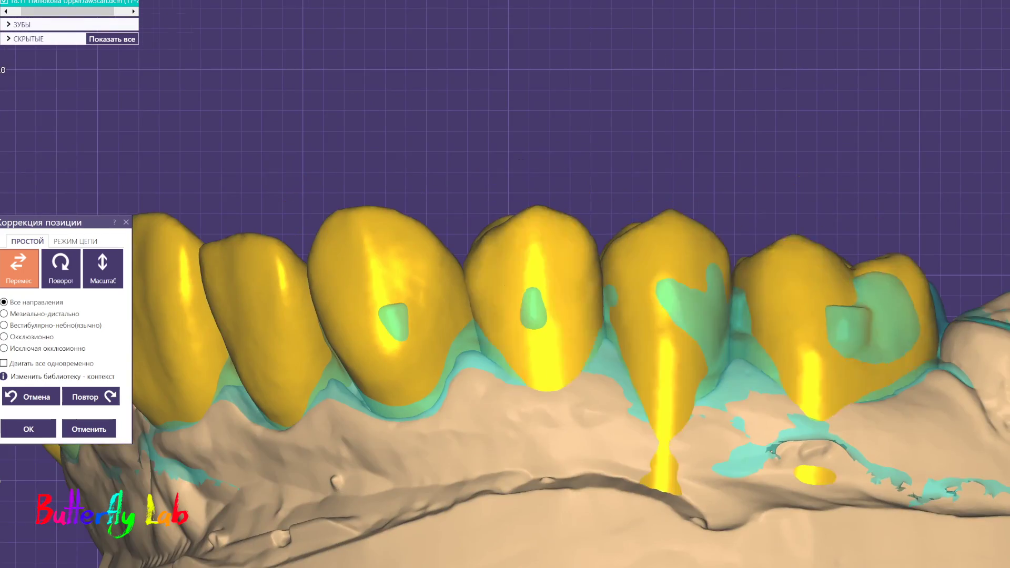
{"action": "scroll", "coordinate": [505, 284], "scroll_direction": "down", "scroll_amount": 3}
{"action": "right_click_drag", "start_coordinate": [505, 368], "coordinate": [505, 237]}
{"action": "scroll", "coordinate": [505, 284], "scroll_direction": "up", "scroll_amount": 6}
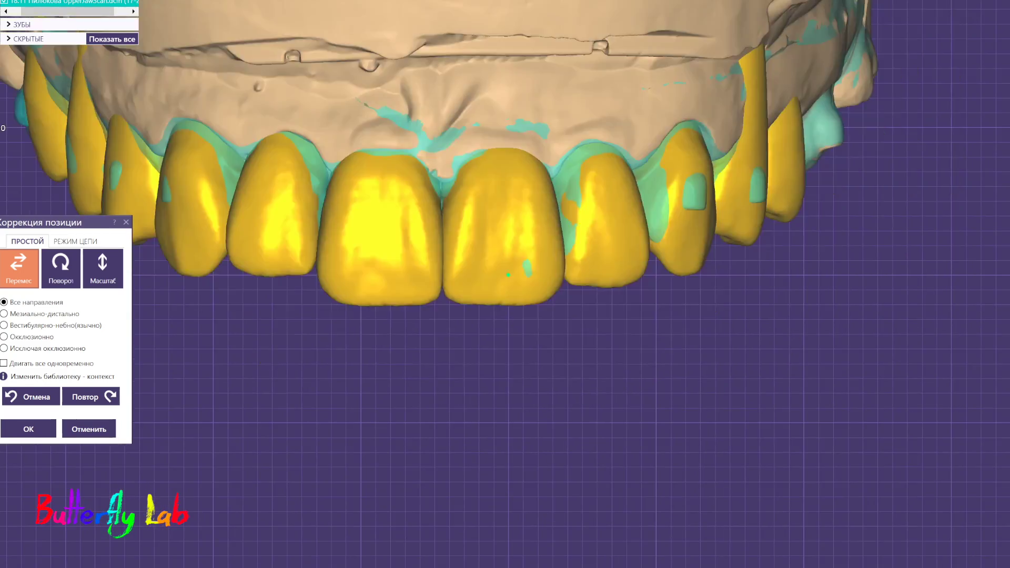
{"action": "scroll", "coordinate": [505, 284], "scroll_direction": "down", "scroll_amount": 3}
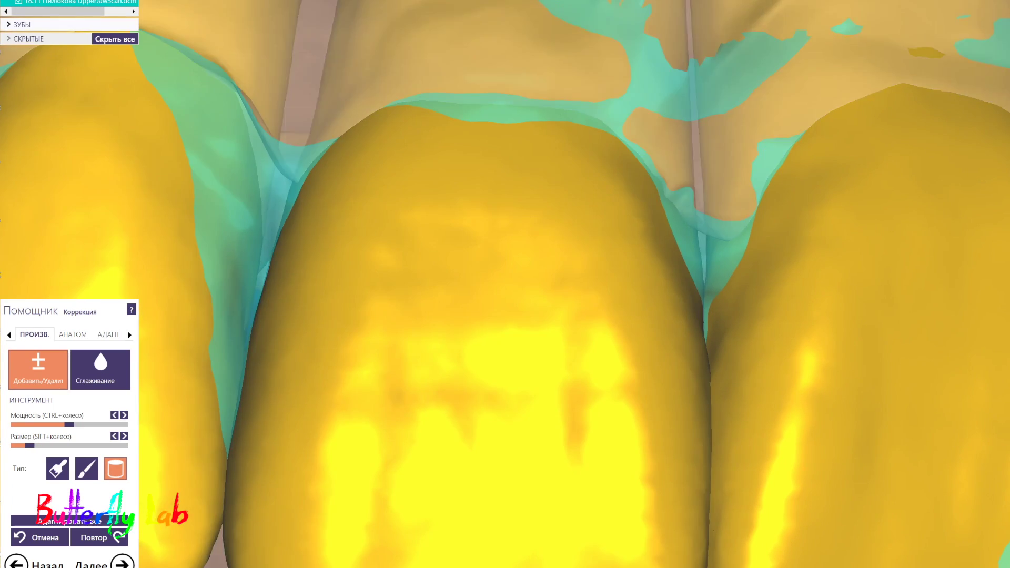
Hide the overlaid upper jaw scan, leaving the crowns on the prepared model
{"action": "scroll", "coordinate": [467, 243], "scroll_direction": "down", "scroll_amount": 5}
{"action": "mouse_move", "coordinate": [467, 243]}
{"action": "right_mouse_down"}
{"action": "mouse_move", "coordinate": [257, 158]}
{"action": "mouse_move", "coordinate": [337, 210]}
{"action": "right_mouse_up"}
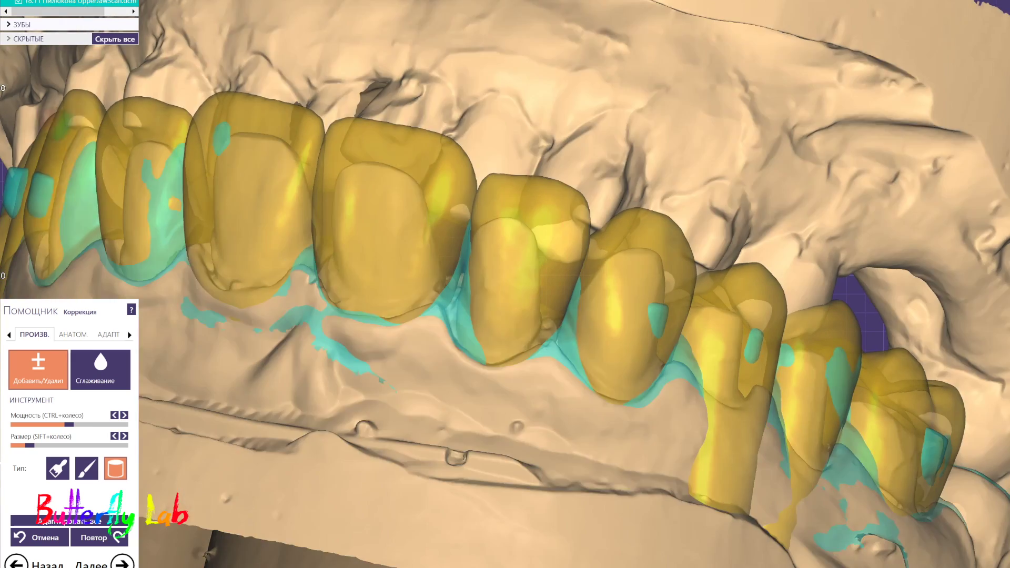
{"action": "left_click", "coordinate": [18, 1]}
{"action": "scroll", "coordinate": [508, 368], "scroll_direction": "up", "scroll_amount": 4}
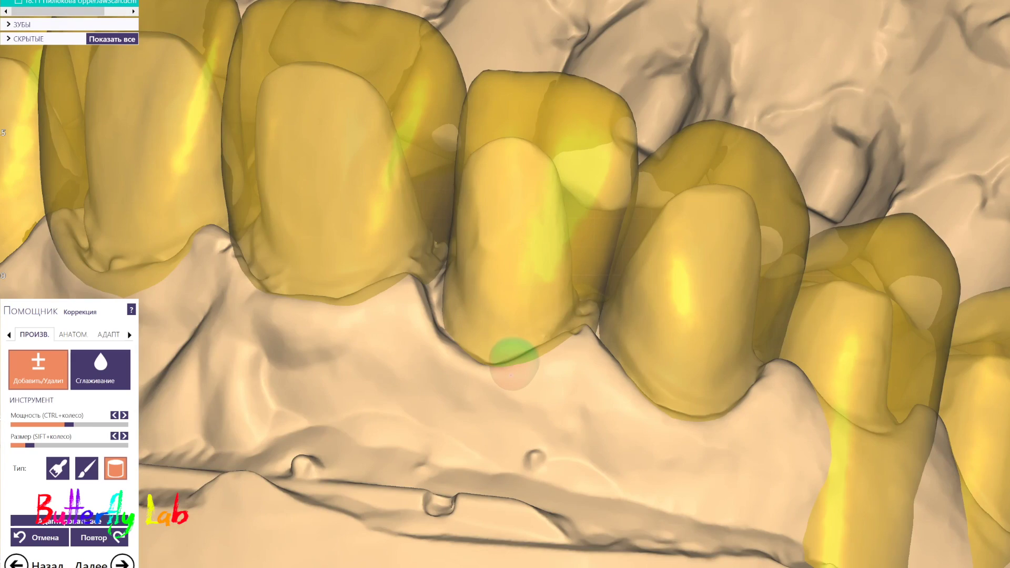
{"action": "mouse_move", "coordinate": [532, 361]}
{"action": "right_mouse_down"}
{"action": "mouse_move", "coordinate": [372, 284]}
{"action": "mouse_move", "coordinate": [350, 244]}
{"action": "right_mouse_up"}
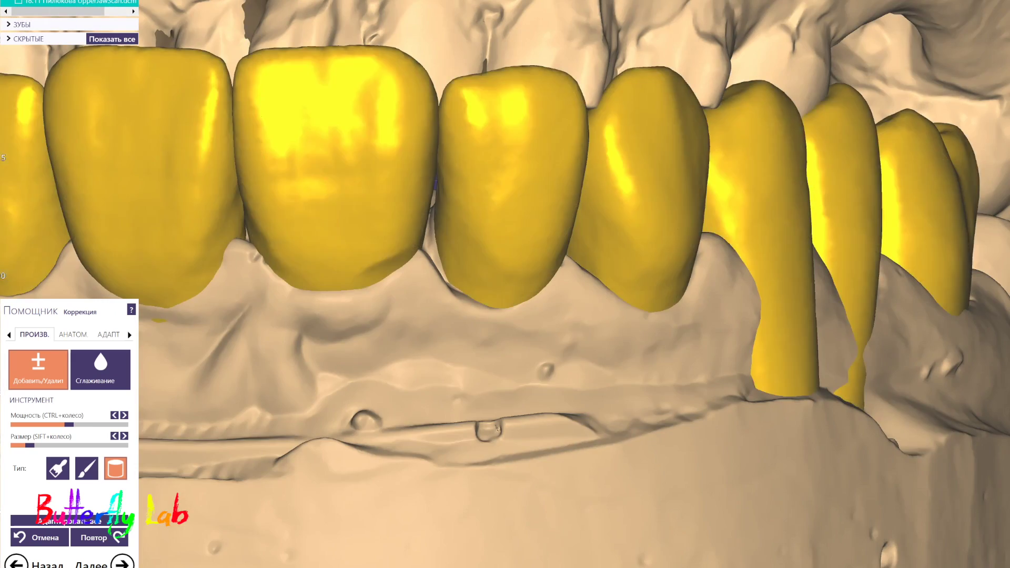
{"action": "scroll", "coordinate": [403, 263], "scroll_direction": "up", "scroll_amount": 4}
{"action": "scroll", "coordinate": [368, 289], "scroll_direction": "down", "scroll_amount": 4}
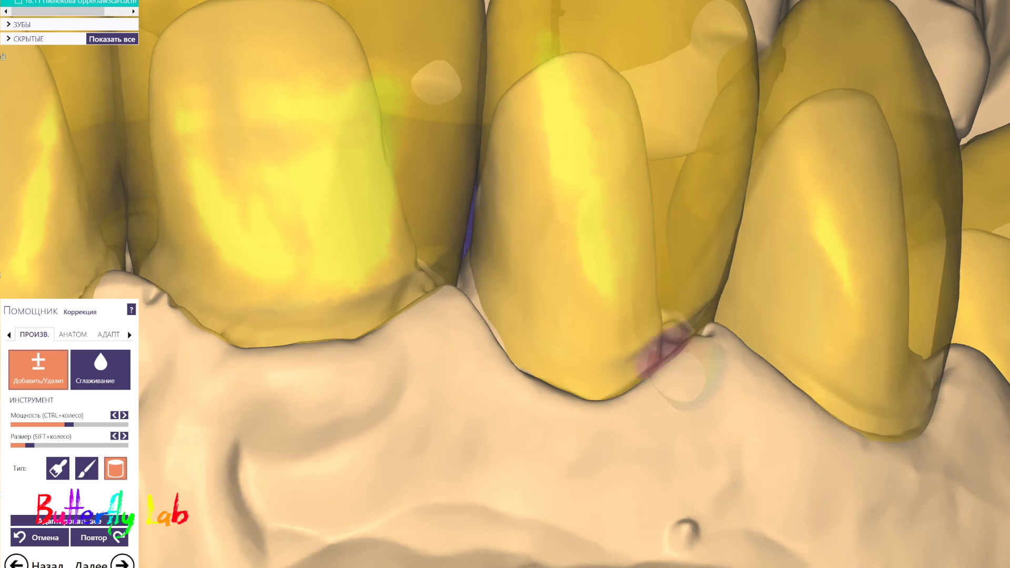
Remove the long excess beyond the first premolar crown's gum margin with an enlarged Add/Remove brush, and reduce the brush size again
{"action": "scroll", "coordinate": [789, 374], "scroll_direction": "up", "scroll_amount": 5}
{"action": "mouse_move", "coordinate": [937, 402]}
{"action": "right_mouse_down"}
{"action": "mouse_move", "coordinate": [846, 508]}
{"action": "mouse_move", "coordinate": [541, 316]}
{"action": "right_mouse_up"}
{"action": "scroll", "coordinate": [494, 317], "scroll_direction": "up", "scroll_amount": 3, "text": "shift"}
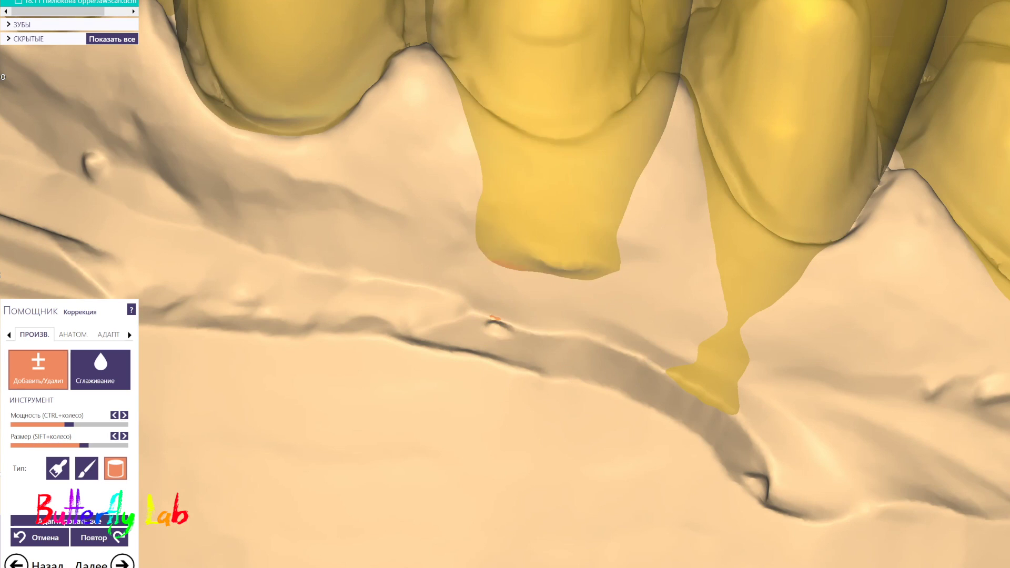
{"action": "right_click_drag", "start_coordinate": [608, 169], "coordinate": [523, 266]}
{"action": "scroll", "coordinate": [523, 266], "scroll_direction": "down", "scroll_amount": 3, "text": "shift"}
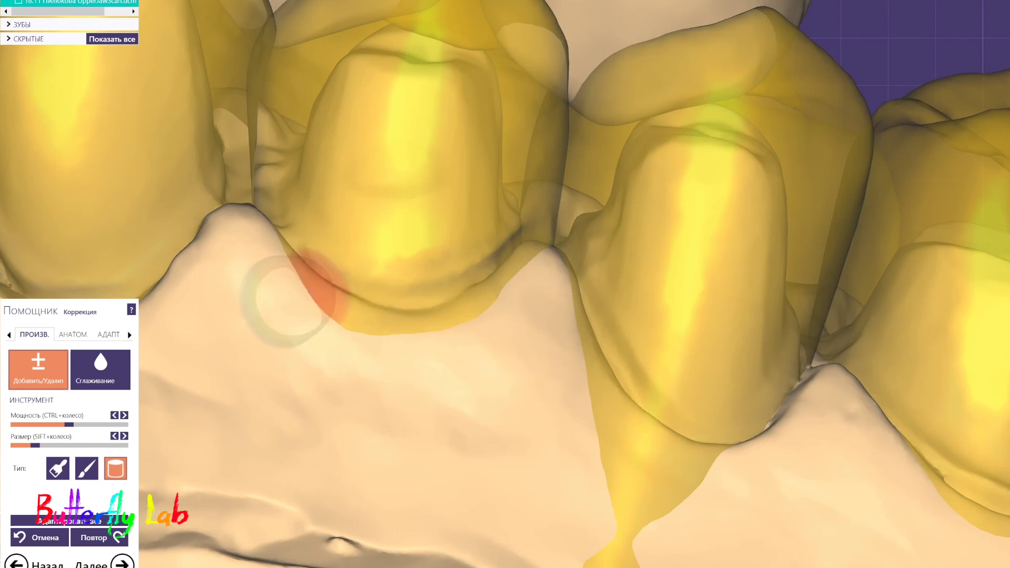
Trim the narrow excess extending past the second premolar crown's gum margin with the Add/Remove brush
{"action": "middle_click_drag", "start_coordinate": [658, 527], "coordinate": [548, 241]}
{"action": "mouse_move", "coordinate": [518, 350]}
{"action": "left_mouse_down", "text": "shift"}
{"action": "mouse_move", "coordinate": [503, 310]}
{"action": "mouse_move", "coordinate": [476, 79]}
{"action": "mouse_move", "coordinate": [531, 354]}
{"action": "left_mouse_up", "text": "shift"}
{"action": "right_click_drag", "start_coordinate": [531, 355], "coordinate": [453, 363]}
Remove the root-like excess above both premolar crowns on the opposite side, back to their gum margins
{"action": "scroll", "coordinate": [688, 271], "scroll_direction": "down", "scroll_amount": 5}
{"action": "mouse_move", "coordinate": [688, 270]}
{"action": "right_mouse_down"}
{"action": "mouse_move", "coordinate": [653, 337]}
{"action": "mouse_move", "coordinate": [526, 431]}
{"action": "right_mouse_up"}
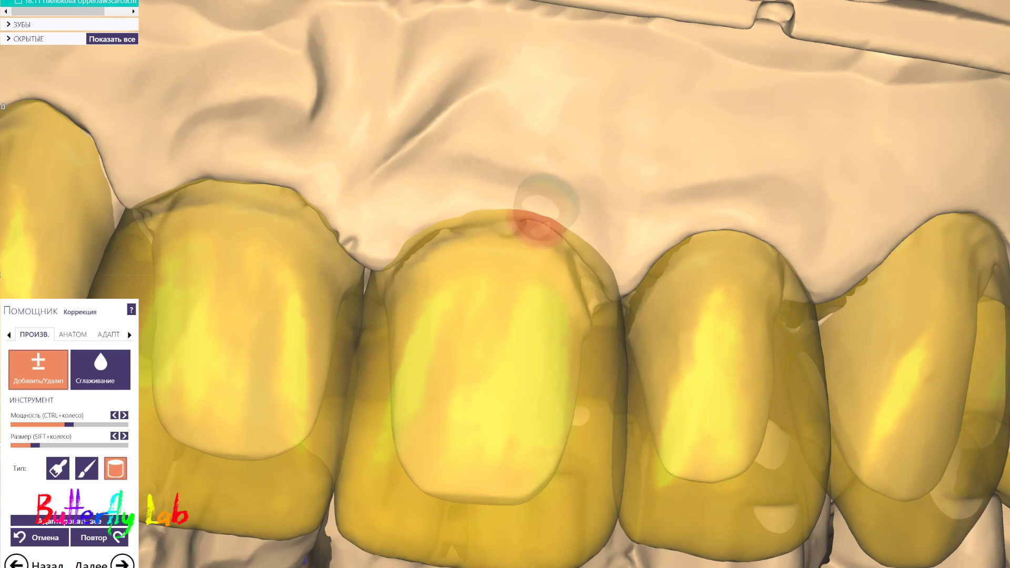
{"action": "middle_click_drag", "start_coordinate": [544, 205], "coordinate": [559, 283]}
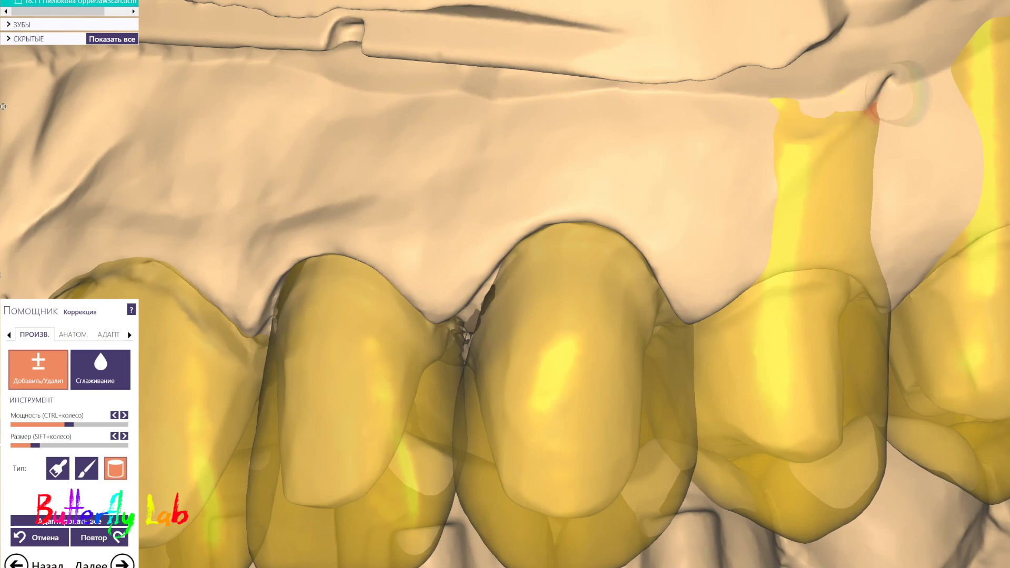
{"action": "mouse_move", "coordinate": [895, 94]}
{"action": "left_mouse_down", "text": "shift"}
{"action": "mouse_move", "coordinate": [794, 132]}
{"action": "mouse_move", "coordinate": [846, 154]}
{"action": "mouse_move", "coordinate": [874, 297]}
{"action": "left_mouse_up", "text": "shift"}
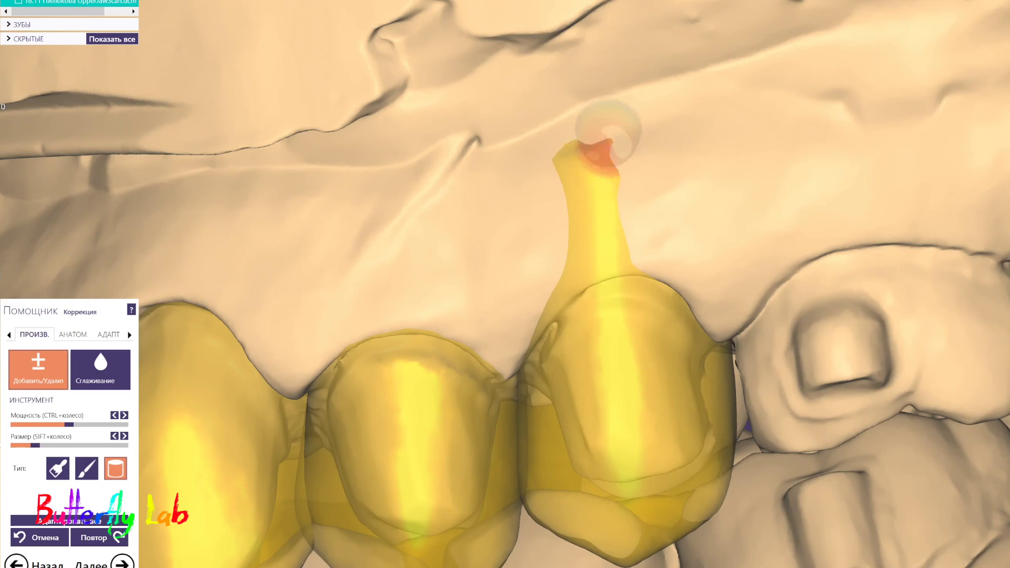
{"action": "left_click_drag", "start_coordinate": [609, 132], "coordinate": [555, 289], "text": "shift"}
Refine the uneven cervical margins of the central incisor crowns and enlarge the Add/Remove brush
{"action": "scroll", "coordinate": [554, 289], "scroll_direction": "down", "scroll_amount": 4}
{"action": "mouse_move", "coordinate": [554, 289]}
{"action": "right_mouse_down"}
{"action": "mouse_move", "coordinate": [421, 305]}
{"action": "mouse_move", "coordinate": [337, 263]}
{"action": "right_mouse_up"}
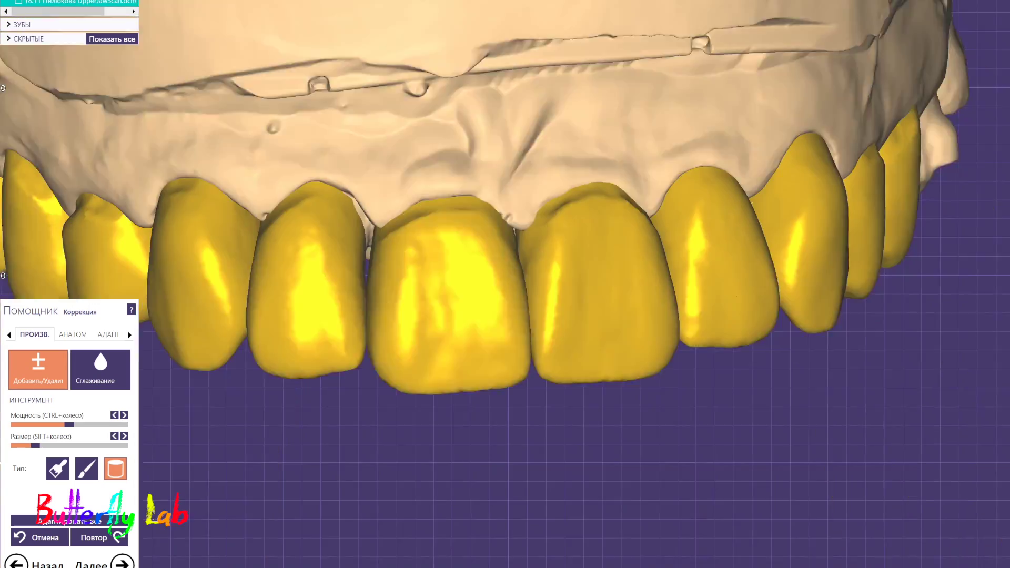
{"action": "scroll", "coordinate": [473, 259], "scroll_direction": "up", "scroll_amount": 8}
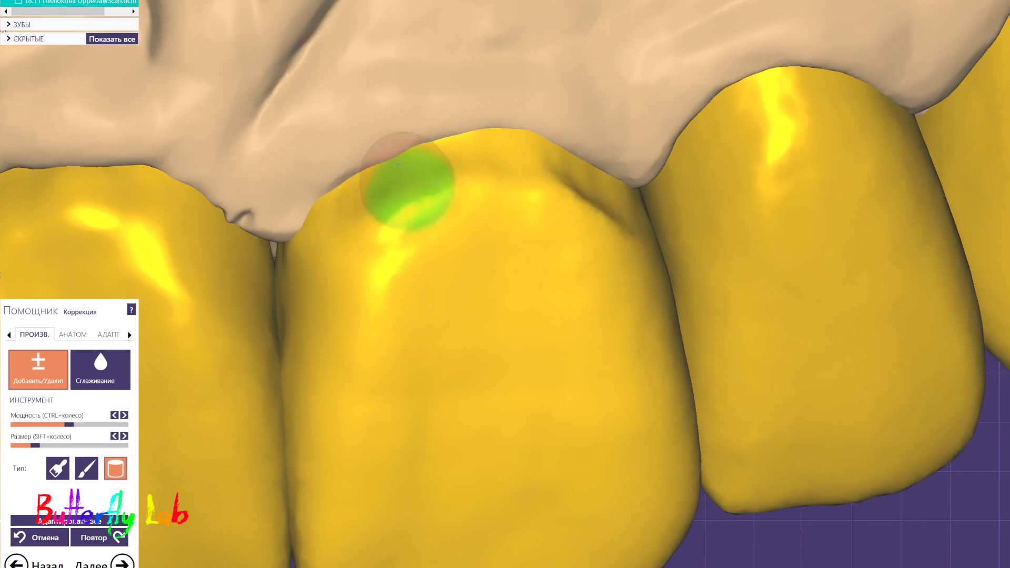
{"action": "scroll", "coordinate": [590, 211], "scroll_direction": "down", "scroll_amount": 6}
{"action": "right_click_drag", "start_coordinate": [566, 205], "coordinate": [542, 425]}
{"action": "scroll", "coordinate": [512, 314], "scroll_direction": "up", "scroll_amount": 6}
{"action": "scroll", "coordinate": [511, 314], "scroll_direction": "up", "scroll_amount": 3, "text": "shift"}
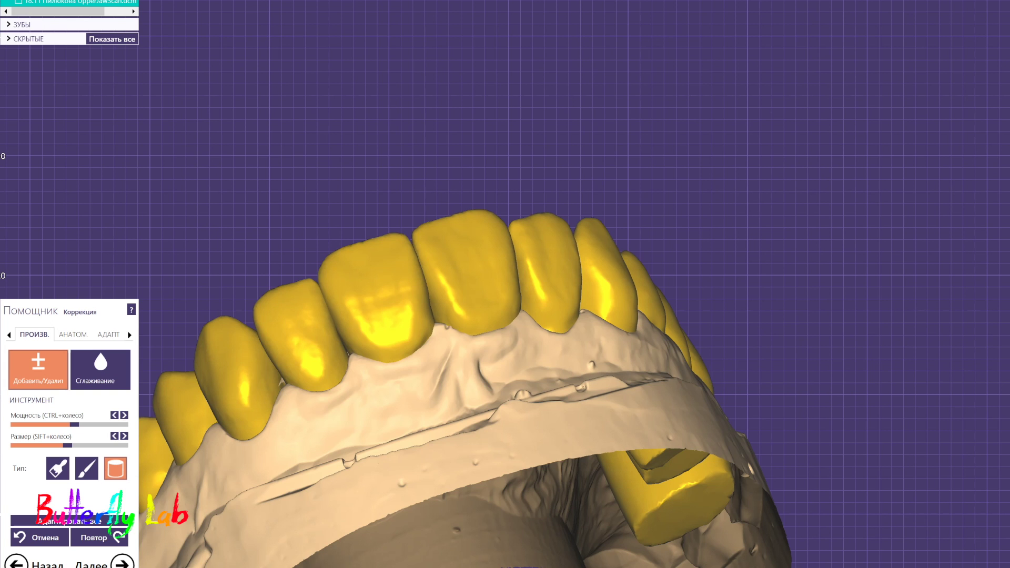
Reshape the lateral incisor crown's proximal surface facing the central incisor, with the neighbouring crown hidden
{"action": "right_click_drag", "start_coordinate": [668, 295], "coordinate": [503, 234]}
{"action": "scroll", "coordinate": [503, 235], "scroll_direction": "up", "scroll_amount": 5}
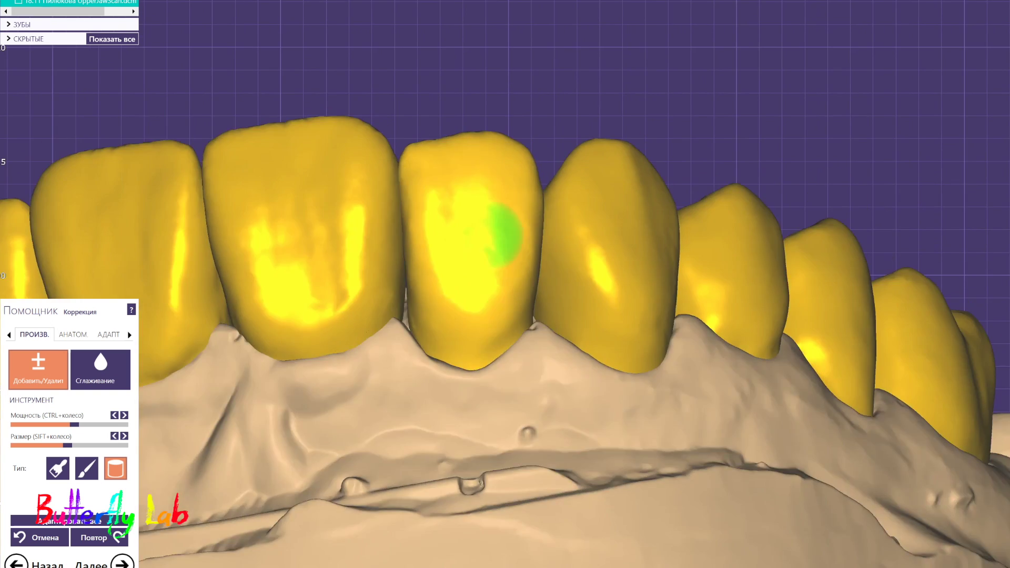
{"action": "mouse_move", "coordinate": [461, 567]}
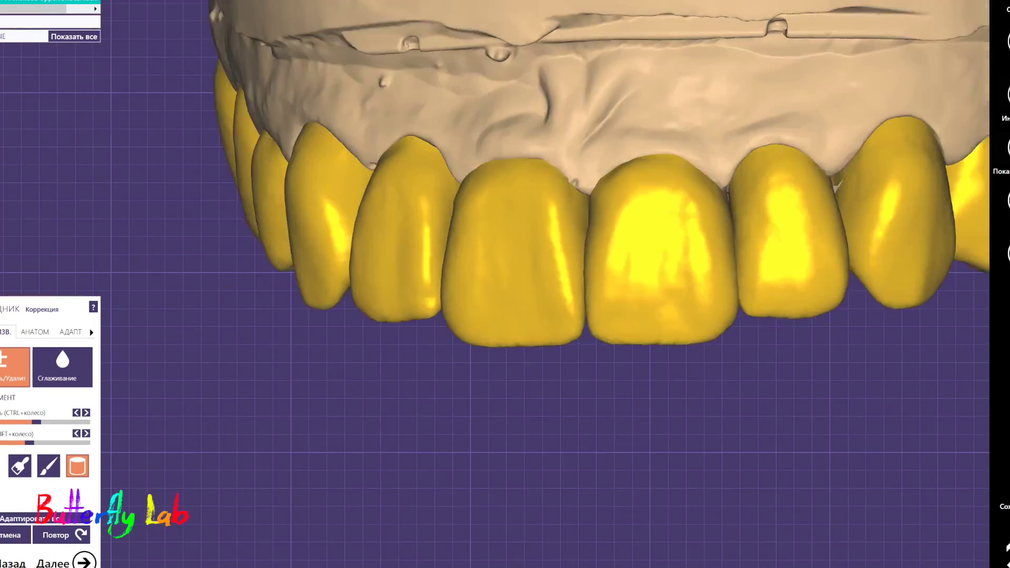
{"action": "scroll", "coordinate": [711, 237], "scroll_direction": "up", "scroll_amount": 5}
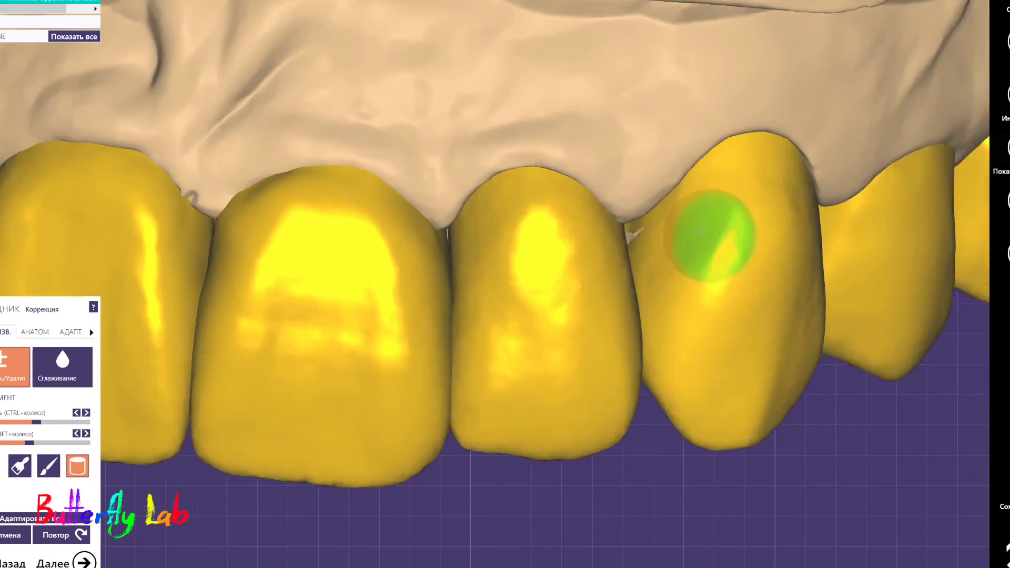
{"action": "right_click_drag", "start_coordinate": [442, 358], "coordinate": [500, 255]}
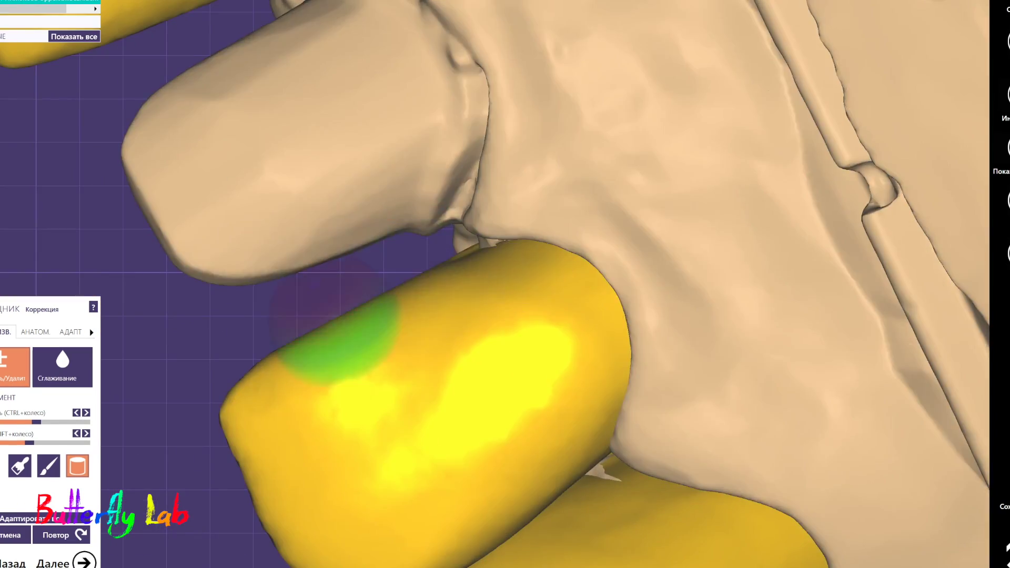
{"action": "mouse_move", "coordinate": [338, 338]}
{"action": "right_mouse_down"}
{"action": "mouse_move", "coordinate": [316, 440]}
{"action": "mouse_move", "coordinate": [403, 453]}
{"action": "mouse_move", "coordinate": [447, 369]}
{"action": "mouse_move", "coordinate": [422, 356]}
{"action": "right_mouse_up"}
Correct the palatal and proximal surface of the first premolar crown next to the canine
{"action": "scroll", "coordinate": [413, 454], "scroll_direction": "down", "scroll_amount": 4}
{"action": "scroll", "coordinate": [421, 357], "scroll_direction": "up", "scroll_amount": 4}
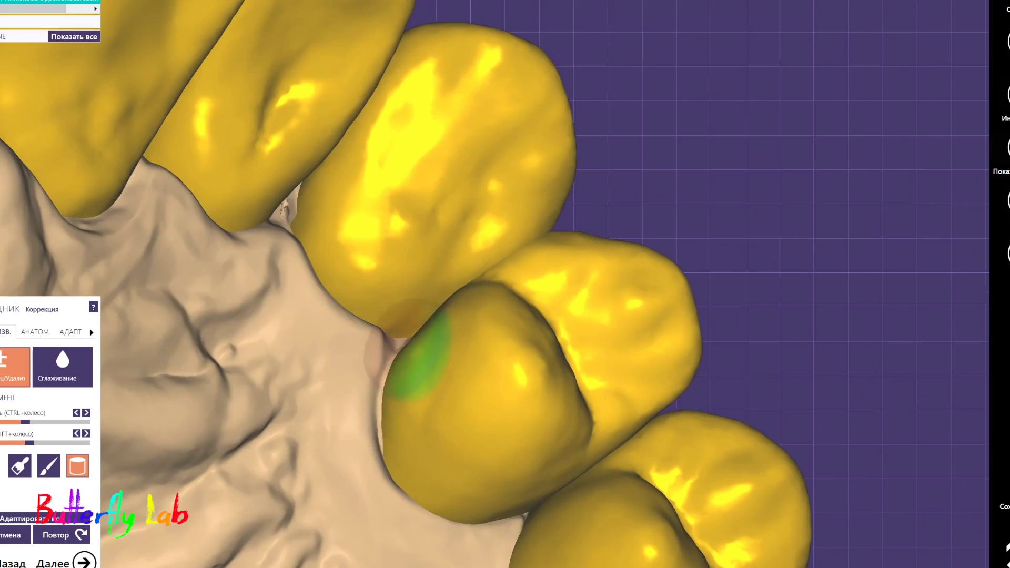
{"action": "scroll", "coordinate": [384, 416], "scroll_direction": "down", "scroll_amount": 4}
{"action": "right_click_drag", "start_coordinate": [384, 416], "coordinate": [391, 284]}
{"action": "scroll", "coordinate": [391, 285], "scroll_direction": "up", "scroll_amount": 3}
{"action": "scroll", "coordinate": [390, 285], "scroll_direction": "up", "scroll_amount": 4}
{"action": "mouse_move", "coordinate": [352, 279]}
{"action": "left_mouse_down", "text": "shift"}
{"action": "mouse_move", "coordinate": [408, 190]}
{"action": "mouse_move", "coordinate": [380, 259]}
{"action": "left_mouse_up", "text": "shift"}
Reduce the brush size and reshape the canine crown's distal contact surface, with the adjacent premolar crown hidden
{"action": "scroll", "coordinate": [381, 259], "scroll_direction": "down", "scroll_amount": 4}
{"action": "mouse_move", "coordinate": [381, 259]}
{"action": "right_mouse_down"}
{"action": "mouse_move", "coordinate": [467, 326]}
{"action": "mouse_move", "coordinate": [578, 327]}
{"action": "mouse_move", "coordinate": [599, 273]}
{"action": "mouse_move", "coordinate": [615, 285]}
{"action": "mouse_move", "coordinate": [582, 174]}
{"action": "right_mouse_up"}
{"action": "scroll", "coordinate": [589, 326], "scroll_direction": "down", "scroll_amount": 3}
{"action": "scroll", "coordinate": [577, 298], "scroll_direction": "down", "scroll_amount": 3, "text": "shift"}
{"action": "scroll", "coordinate": [575, 392], "scroll_direction": "up", "scroll_amount": 3}
{"action": "scroll", "coordinate": [576, 385], "scroll_direction": "down", "scroll_amount": 4}
{"action": "scroll", "coordinate": [581, 388], "scroll_direction": "up", "scroll_amount": 6}
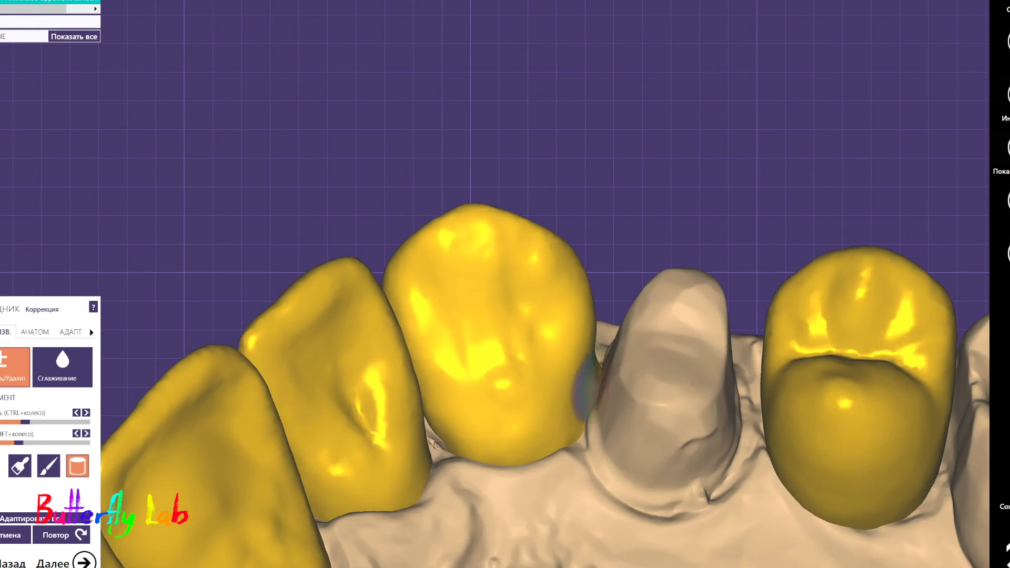
{"action": "scroll", "coordinate": [589, 379], "scroll_direction": "down", "scroll_amount": 4}
{"action": "right_click_drag", "start_coordinate": [590, 379], "coordinate": [647, 321]}
{"action": "scroll", "coordinate": [580, 354], "scroll_direction": "up", "scroll_amount": 4}
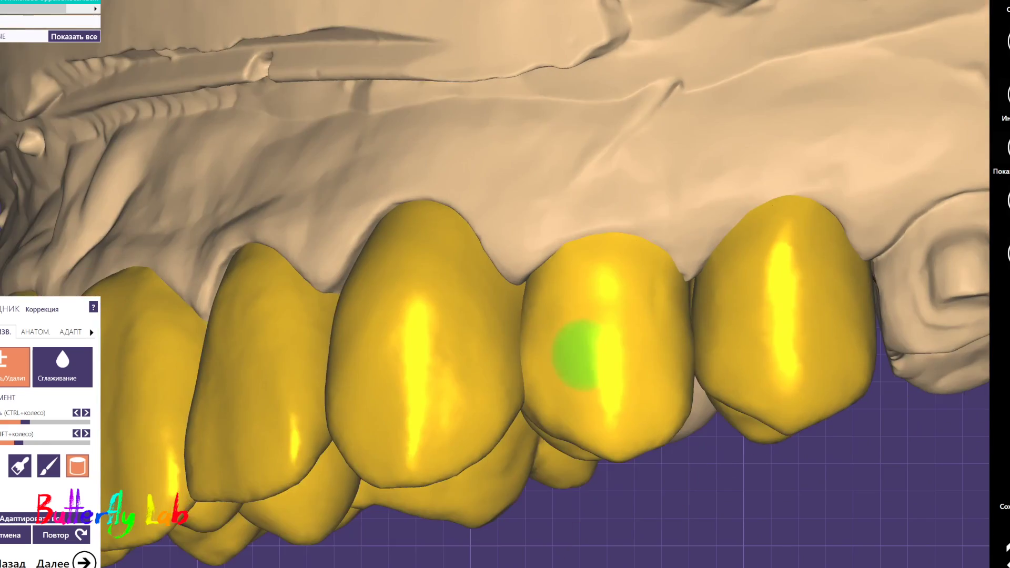
Remove material from the lateral incisor crown's side facing the canine, near the gum line
{"action": "scroll", "coordinate": [579, 354], "scroll_direction": "down", "scroll_amount": 4}
{"action": "mouse_move", "coordinate": [580, 354]}
{"action": "right_mouse_down"}
{"action": "mouse_move", "coordinate": [736, 363]}
{"action": "mouse_move", "coordinate": [595, 336]}
{"action": "right_mouse_up"}
{"action": "scroll", "coordinate": [442, 248], "scroll_direction": "up", "scroll_amount": 5}
{"action": "scroll", "coordinate": [451, 248], "scroll_direction": "down", "scroll_amount": 3}
{"action": "scroll", "coordinate": [289, 230], "scroll_direction": "up", "scroll_amount": 3}
{"action": "left_click_drag", "start_coordinate": [182, 237], "coordinate": [209, 244], "text": "shift"}
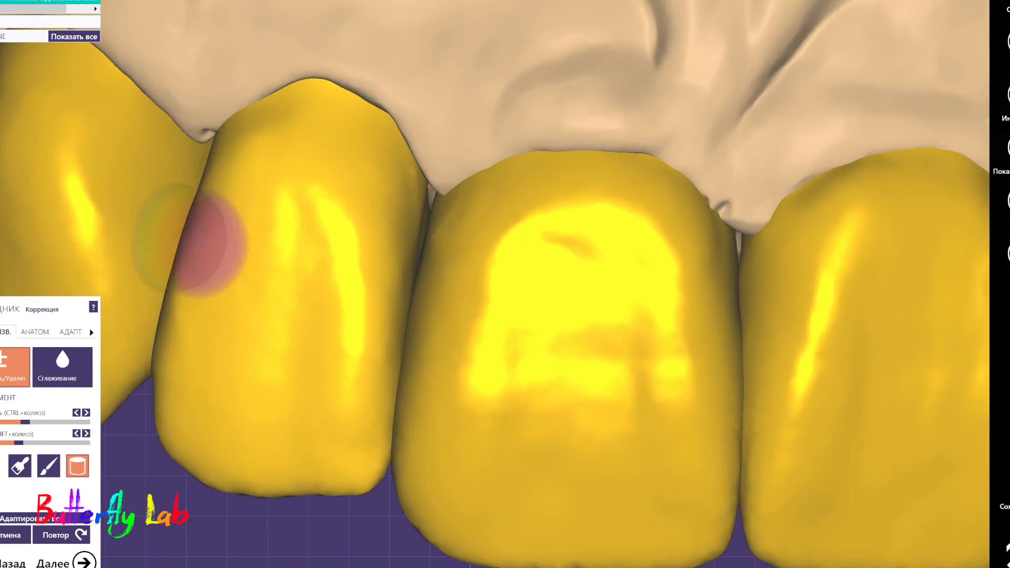
Examine the labial surfaces, contacts and margins of the front crowns from several angles
{"action": "scroll", "coordinate": [210, 244], "scroll_direction": "down", "scroll_amount": 5}
{"action": "mouse_move", "coordinate": [210, 244]}
{"action": "right_mouse_down"}
{"action": "mouse_move", "coordinate": [326, 210]}
{"action": "mouse_move", "coordinate": [333, 219]}
{"action": "right_mouse_up"}
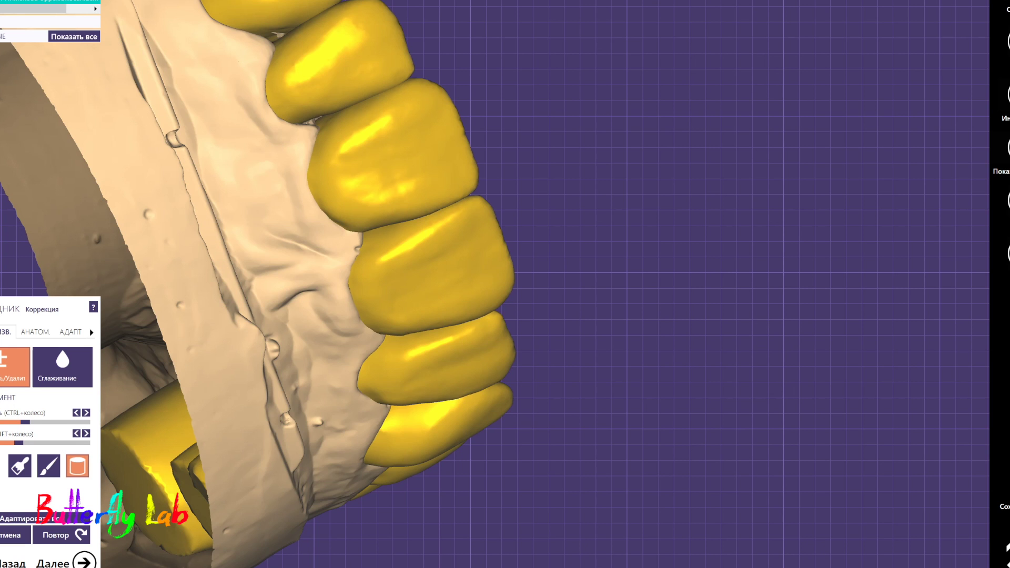
{"action": "mouse_move", "coordinate": [419, 263]}
{"action": "right_mouse_down"}
{"action": "mouse_move", "coordinate": [404, 261]}
{"action": "mouse_move", "coordinate": [394, 238]}
{"action": "mouse_move", "coordinate": [368, 284]}
{"action": "right_mouse_up"}
{"action": "scroll", "coordinate": [411, 268], "scroll_direction": "up", "scroll_amount": 3}
{"action": "scroll", "coordinate": [315, 379], "scroll_direction": "up", "scroll_amount": 3}
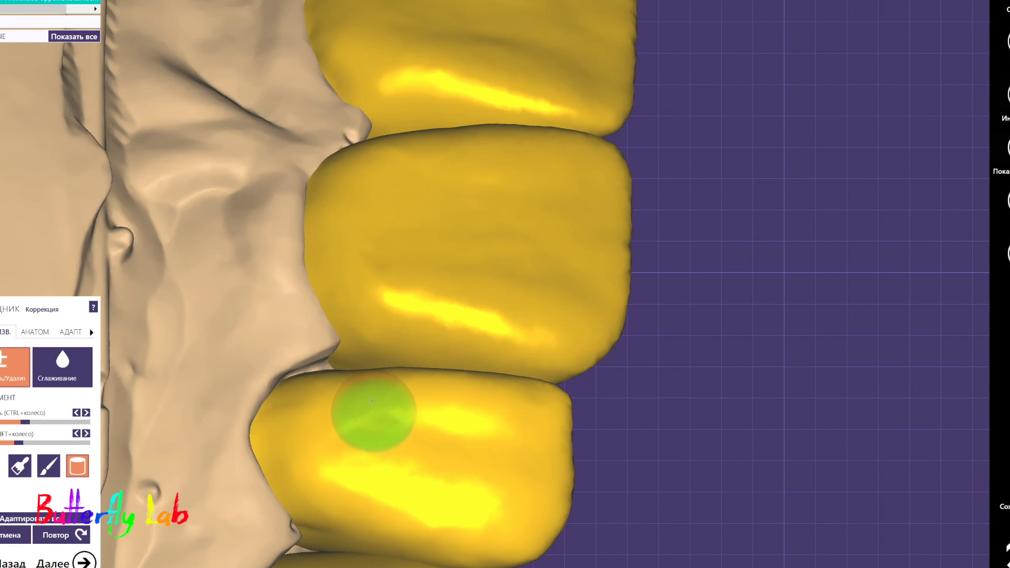
{"action": "scroll", "coordinate": [366, 386], "scroll_direction": "up", "scroll_amount": 3}
{"action": "scroll", "coordinate": [369, 371], "scroll_direction": "down", "scroll_amount": 4}
{"action": "mouse_move", "coordinate": [369, 371]}
{"action": "right_mouse_down"}
{"action": "mouse_move", "coordinate": [327, 295]}
{"action": "mouse_move", "coordinate": [322, 226]}
{"action": "mouse_move", "coordinate": [349, 176]}
{"action": "mouse_move", "coordinate": [363, 181]}
{"action": "right_mouse_up"}
{"action": "scroll", "coordinate": [543, 248], "scroll_direction": "down", "scroll_amount": 3}
{"action": "mouse_move", "coordinate": [544, 248]}
{"action": "right_mouse_down"}
{"action": "mouse_move", "coordinate": [557, 188]}
{"action": "mouse_move", "coordinate": [388, 277]}
{"action": "mouse_move", "coordinate": [311, 284]}
{"action": "right_mouse_up"}
{"action": "scroll", "coordinate": [387, 278], "scroll_direction": "up", "scroll_amount": 4}
{"action": "scroll", "coordinate": [379, 279], "scroll_direction": "down", "scroll_amount": 3}
{"action": "mouse_move", "coordinate": [821, 269]}
{"action": "right_mouse_down"}
{"action": "mouse_move", "coordinate": [631, 253]}
{"action": "mouse_move", "coordinate": [634, 293]}
{"action": "right_mouse_up"}
{"action": "scroll", "coordinate": [615, 250], "scroll_direction": "up", "scroll_amount": 4}
{"action": "scroll", "coordinate": [613, 248], "scroll_direction": "down", "scroll_amount": 3}
{"action": "scroll", "coordinate": [633, 293], "scroll_direction": "up", "scroll_amount": 2}
Remove material from the canine crown's mesial edge to open the incisal embrasure beside the lateral incisor
{"action": "right_click_drag", "start_coordinate": [671, 402], "coordinate": [395, 363]}
{"action": "scroll", "coordinate": [632, 176], "scroll_direction": "up", "scroll_amount": 4}
{"action": "right_click_drag", "start_coordinate": [632, 176], "coordinate": [620, 53]}
{"action": "scroll", "coordinate": [617, 330], "scroll_direction": "down", "scroll_amount": 2}
{"action": "right_click_drag", "start_coordinate": [617, 330], "coordinate": [526, 421]}
{"action": "scroll", "coordinate": [430, 295], "scroll_direction": "up", "scroll_amount": 3}
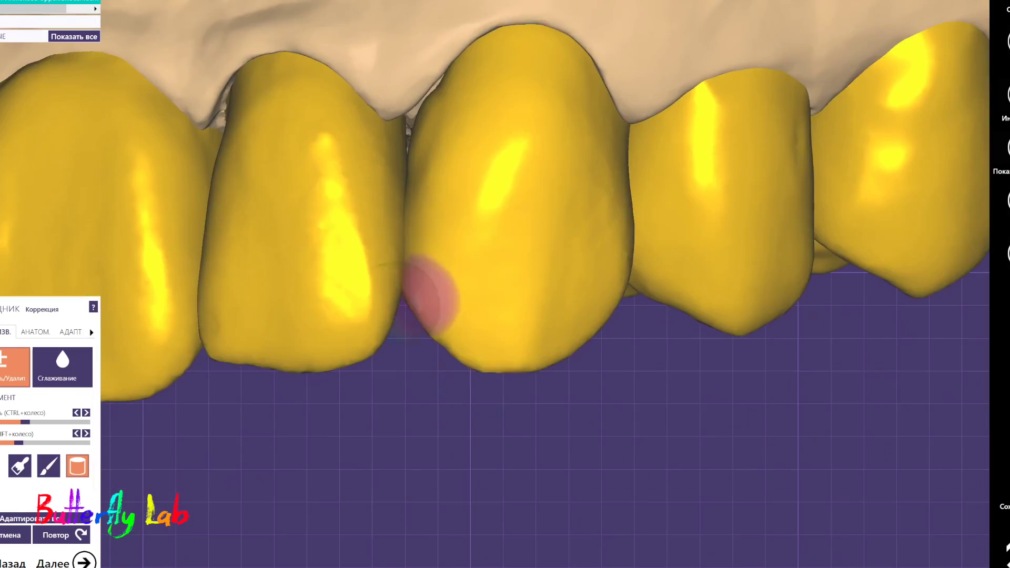
Shape the mesial incisal corner of the opposite canine crown next to its lateral incisor
{"action": "scroll", "coordinate": [421, 297], "scroll_direction": "down", "scroll_amount": 4}
{"action": "scroll", "coordinate": [491, 291], "scroll_direction": "up", "scroll_amount": 4}
{"action": "right_click_drag", "start_coordinate": [295, 302], "coordinate": [526, 174]}
{"action": "scroll", "coordinate": [491, 291], "scroll_direction": "down", "scroll_amount": 2}
{"action": "right_click_drag", "start_coordinate": [596, 383], "coordinate": [582, 473]}
{"action": "scroll", "coordinate": [582, 298], "scroll_direction": "up", "scroll_amount": 2}
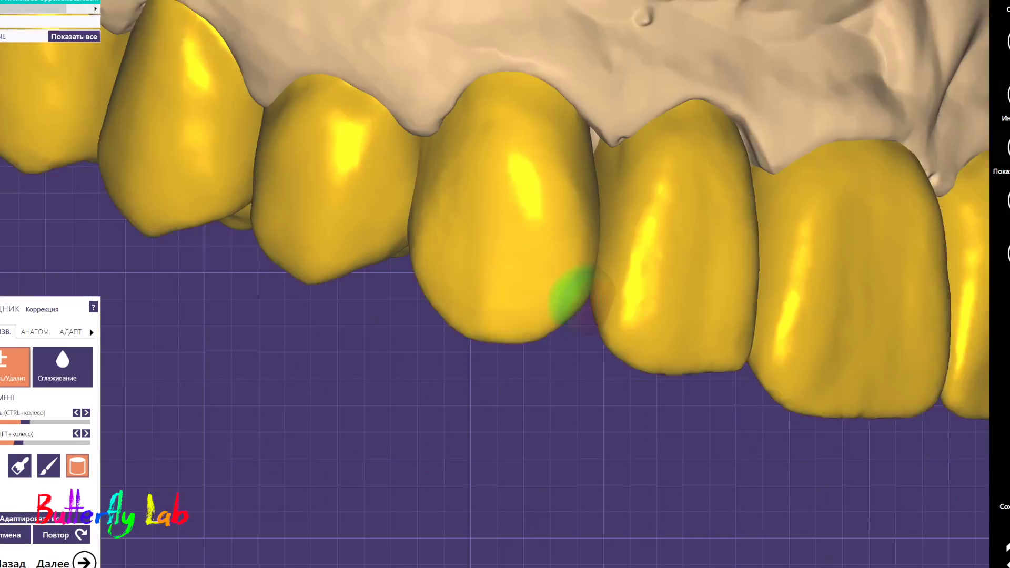
Correct the buccal surface of the molar crown near its gum margin with the Add/Remove brush
{"action": "scroll", "coordinate": [582, 297], "scroll_direction": "up", "scroll_amount": 3}
{"action": "right_click_drag", "start_coordinate": [270, 259], "coordinate": [337, 185]}
{"action": "scroll", "coordinate": [250, 227], "scroll_direction": "down", "scroll_amount": 3}
{"action": "right_click_drag", "start_coordinate": [244, 184], "coordinate": [520, 286]}
{"action": "scroll", "coordinate": [248, 226], "scroll_direction": "down", "scroll_amount": 3}
{"action": "scroll", "coordinate": [520, 287], "scroll_direction": "up", "scroll_amount": 3}
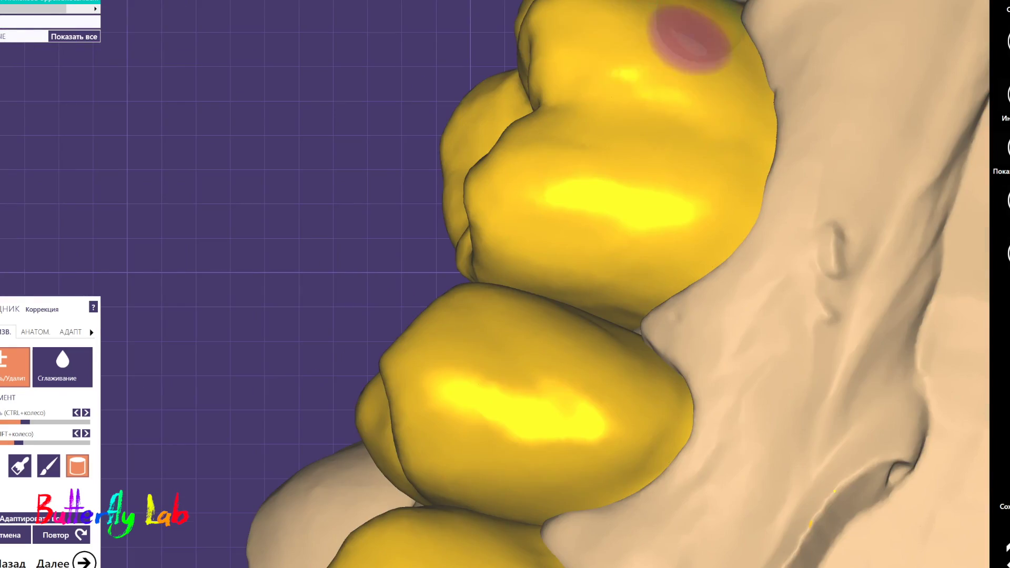
{"action": "scroll", "coordinate": [690, 40], "scroll_direction": "down", "scroll_amount": 4}
{"action": "right_click_drag", "start_coordinate": [690, 39], "coordinate": [484, 174]}
{"action": "mouse_move", "coordinate": [353, 227]}
{"action": "right_mouse_down"}
{"action": "mouse_move", "coordinate": [412, 247]}
{"action": "mouse_move", "coordinate": [495, 222]}
{"action": "right_mouse_up"}
{"action": "scroll", "coordinate": [412, 248], "scroll_direction": "up", "scroll_amount": 3}
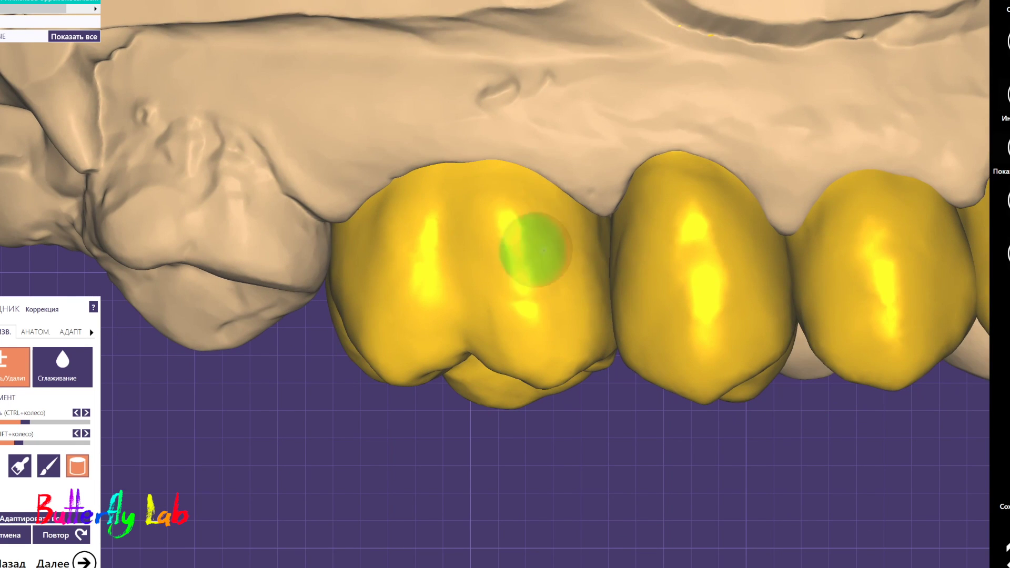
Correct the mesial surface of the canine crown near the gum margin beside the lateral incisor with the Add/Remove brush
{"action": "scroll", "coordinate": [568, 243], "scroll_direction": "down", "scroll_amount": 4}
{"action": "right_click_drag", "start_coordinate": [653, 243], "coordinate": [631, 235]}
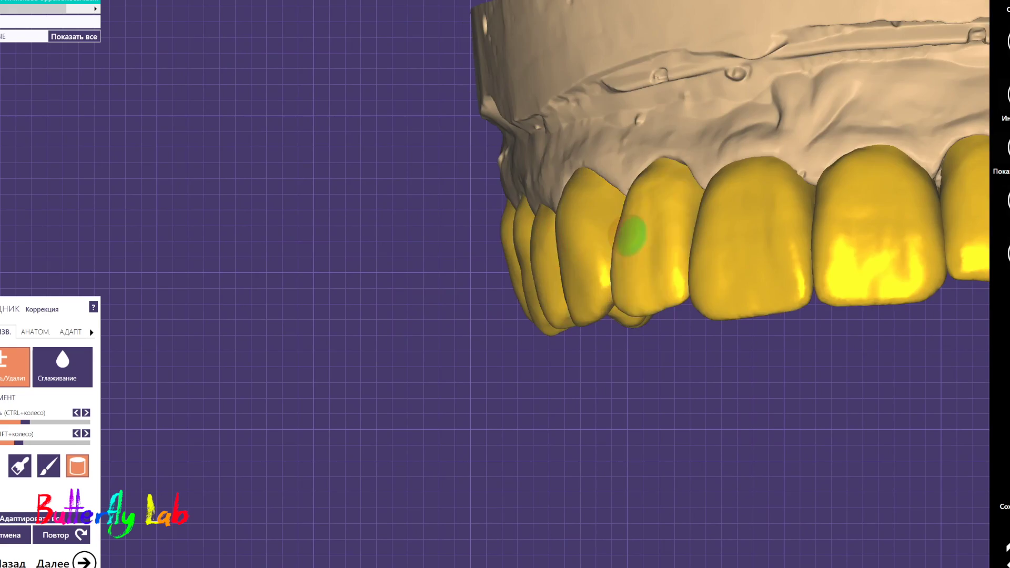
{"action": "middle_click", "coordinate": [863, 229]}
{"action": "scroll", "coordinate": [862, 229], "scroll_direction": "up", "scroll_amount": 3}
{"action": "scroll", "coordinate": [289, 218], "scroll_direction": "down", "scroll_amount": 2}
{"action": "right_click_drag", "start_coordinate": [289, 219], "coordinate": [568, 263]}
{"action": "scroll", "coordinate": [569, 263], "scroll_direction": "up", "scroll_amount": 3}
{"action": "right_click_drag", "start_coordinate": [579, 211], "coordinate": [467, 230]}
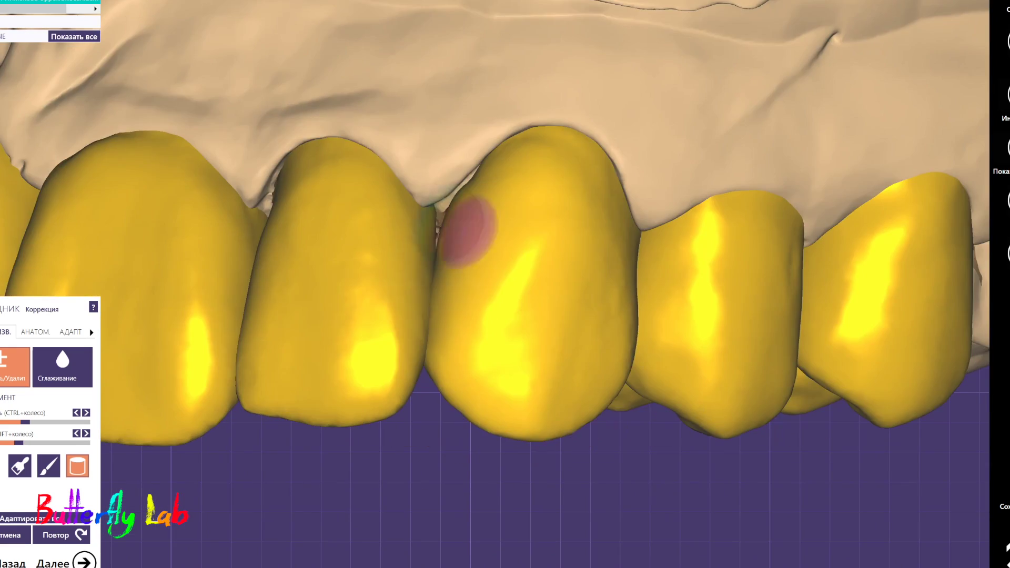
{"action": "right_click_drag", "start_coordinate": [206, 211], "coordinate": [262, 205]}
{"action": "scroll", "coordinate": [495, 263], "scroll_direction": "down", "scroll_amount": 1}
{"action": "right_click_drag", "start_coordinate": [595, 227], "coordinate": [518, 306]}
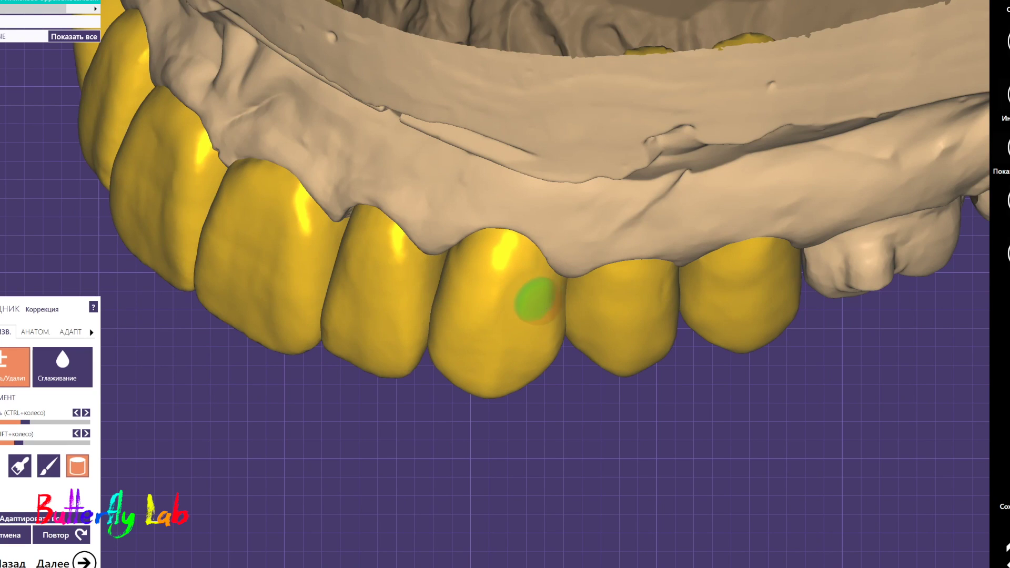
Shape the buccal surface of the first premolar crown behind that canine, near its gum margin
{"action": "scroll", "coordinate": [535, 299], "scroll_direction": "down", "scroll_amount": 1}
{"action": "scroll", "coordinate": [519, 273], "scroll_direction": "up", "scroll_amount": 3}
{"action": "mouse_move", "coordinate": [645, 259]}
{"action": "right_mouse_down"}
{"action": "mouse_move", "coordinate": [466, 316]}
{"action": "mouse_move", "coordinate": [478, 158]}
{"action": "mouse_move", "coordinate": [510, 207]}
{"action": "mouse_move", "coordinate": [574, 264]}
{"action": "mouse_move", "coordinate": [451, 282]}
{"action": "mouse_move", "coordinate": [305, 244]}
{"action": "mouse_move", "coordinate": [343, 384]}
{"action": "right_mouse_up"}
{"action": "scroll", "coordinate": [591, 267], "scroll_direction": "down", "scroll_amount": 3}
{"action": "scroll", "coordinate": [573, 263], "scroll_direction": "up", "scroll_amount": 3}
{"action": "scroll", "coordinate": [451, 282], "scroll_direction": "down", "scroll_amount": 3}
{"action": "scroll", "coordinate": [484, 294], "scroll_direction": "up", "scroll_amount": 3}
{"action": "right_click_drag", "start_coordinate": [375, 354], "coordinate": [380, 373]}
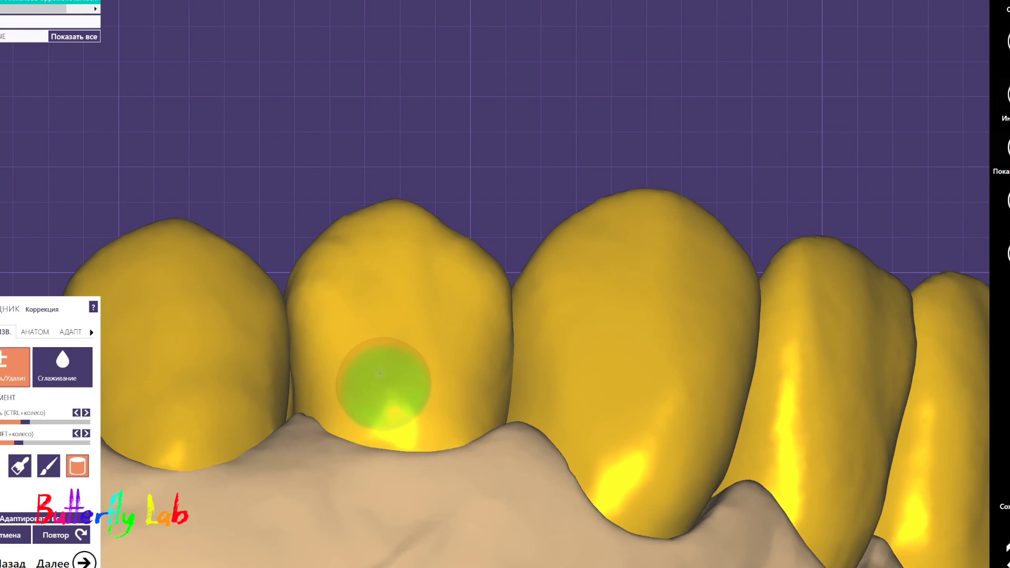
{"action": "mouse_move", "coordinate": [316, 378]}
{"action": "right_mouse_down"}
{"action": "mouse_move", "coordinate": [444, 226]}
{"action": "mouse_move", "coordinate": [458, 237]}
{"action": "right_mouse_up"}
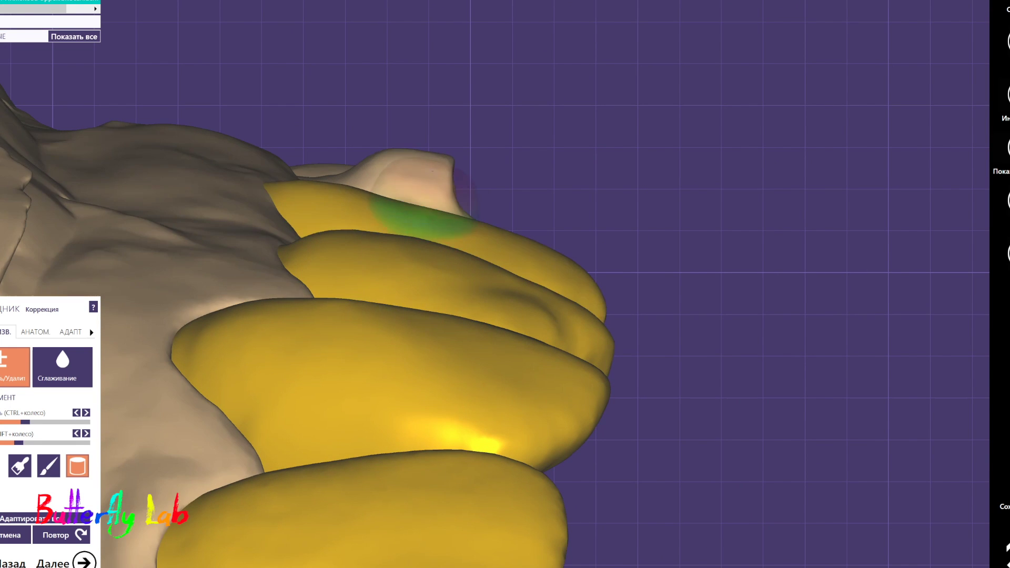
Even out the buccal surface of the second premolar crown and its side facing the scanned molar
{"action": "mouse_move", "coordinate": [421, 216]}
{"action": "right_mouse_down"}
{"action": "mouse_move", "coordinate": [395, 244]}
{"action": "mouse_move", "coordinate": [534, 82]}
{"action": "right_mouse_up"}
{"action": "scroll", "coordinate": [534, 82], "scroll_direction": "up", "scroll_amount": 3}
{"action": "right_click_drag", "start_coordinate": [590, 181], "coordinate": [453, 223]}
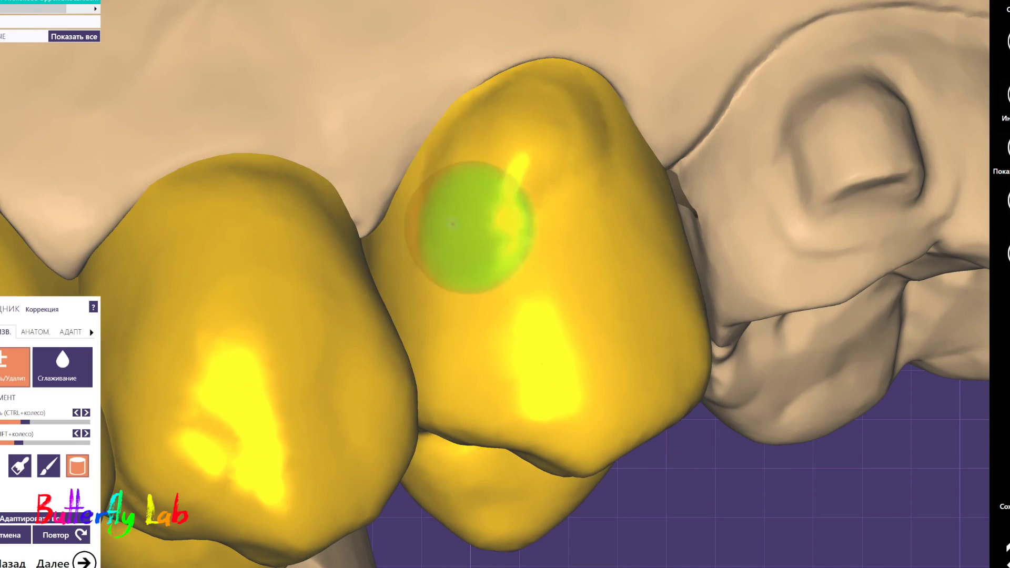
{"action": "scroll", "coordinate": [469, 264], "scroll_direction": "down", "scroll_amount": 3}
{"action": "right_click_drag", "start_coordinate": [470, 264], "coordinate": [626, 270]}
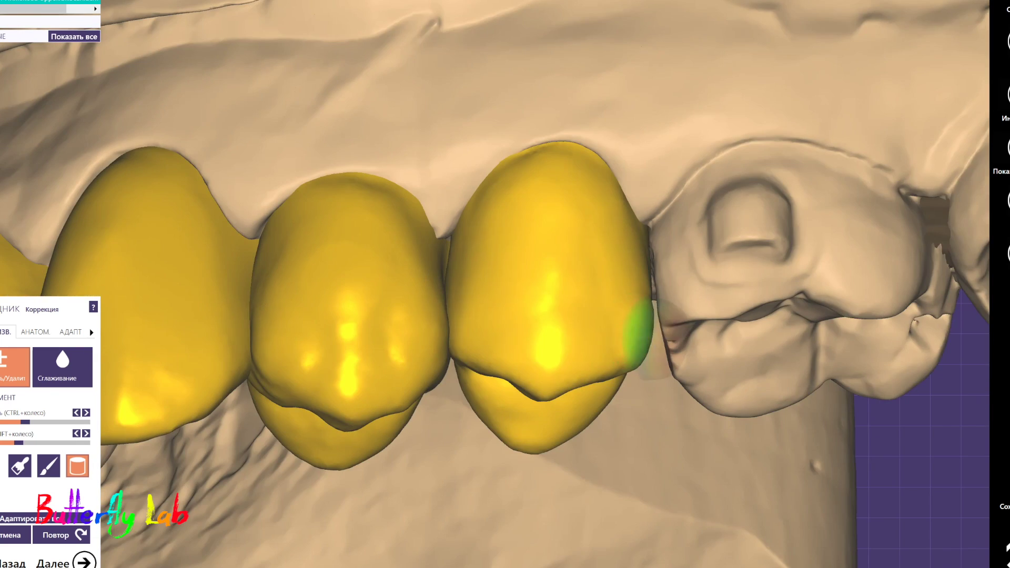
{"action": "right_click_drag", "start_coordinate": [566, 322], "coordinate": [555, 333]}
Switch to anatomic correction of tooth parts and examine the premolar and molar crowns on both sides
{"action": "left_click", "coordinate": [35, 331]}
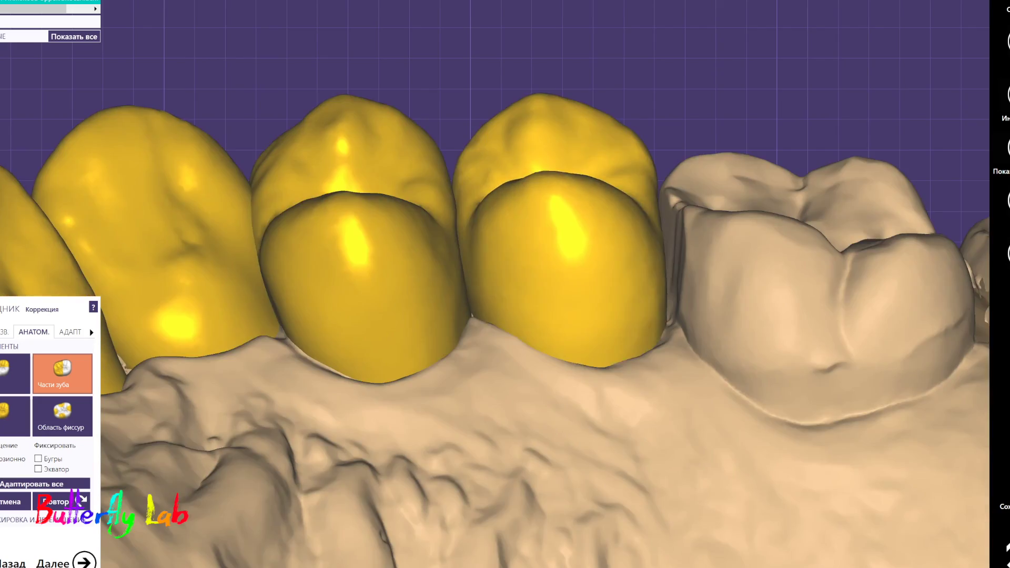
{"action": "right_click_drag", "start_coordinate": [455, 240], "coordinate": [593, 472]}
{"action": "right_click_drag", "start_coordinate": [526, 337], "coordinate": [495, 327]}
{"action": "scroll", "coordinate": [470, 273], "scroll_direction": "up", "scroll_amount": 2}
{"action": "middle_click_drag", "start_coordinate": [295, 231], "coordinate": [490, 263]}
{"action": "right_click_drag", "start_coordinate": [490, 263], "coordinate": [471, 272]}
{"action": "scroll", "coordinate": [536, 267], "scroll_direction": "up", "scroll_amount": 2}
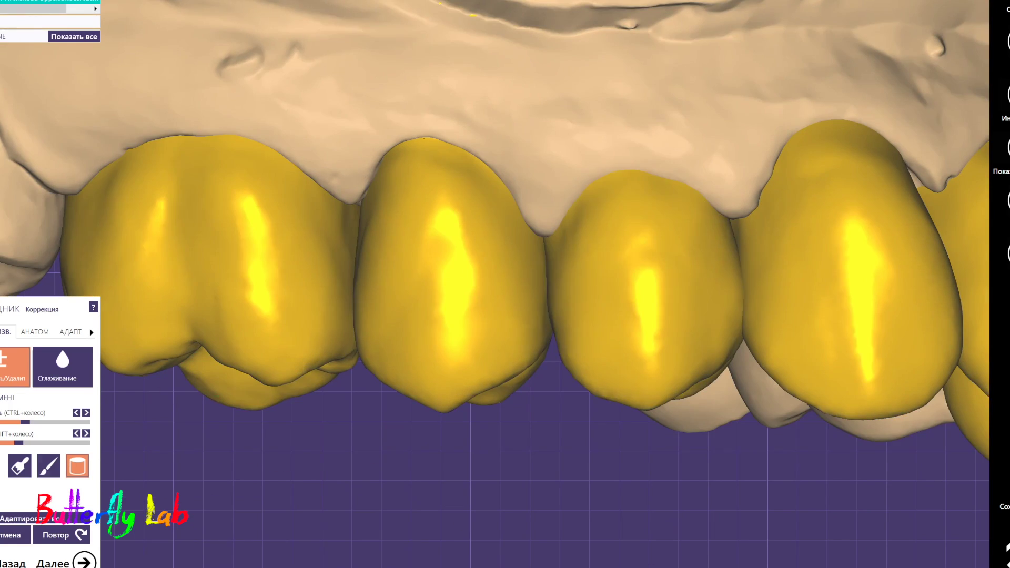
Examine the labial surfaces, contacts and incisal edges of the canine and incisor crowns from several angles
{"action": "scroll", "coordinate": [430, 257], "scroll_direction": "down", "scroll_amount": 4}
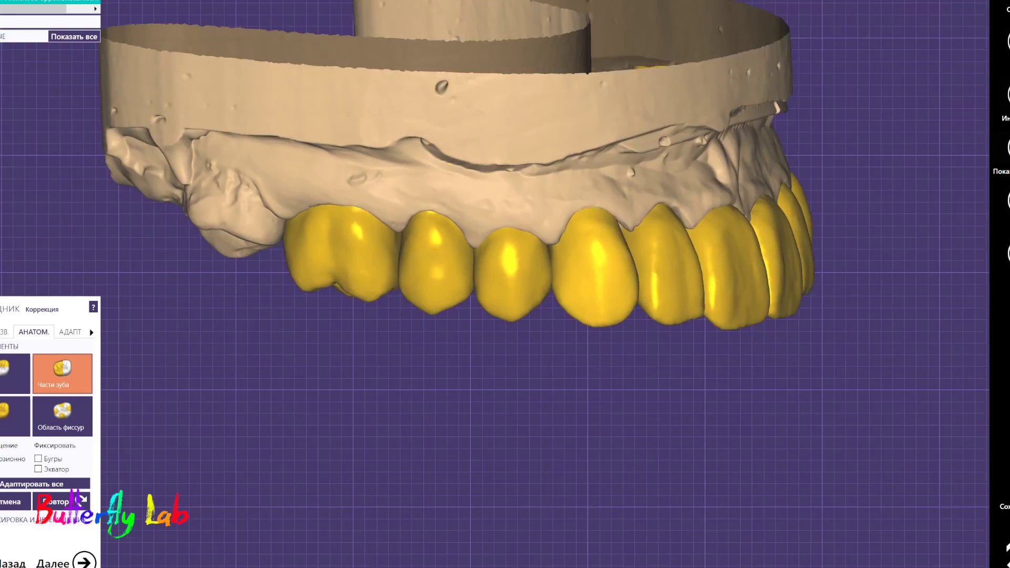
{"action": "scroll", "coordinate": [534, 292], "scroll_direction": "up", "scroll_amount": 2}
{"action": "right_click_drag", "start_coordinate": [720, 258], "coordinate": [448, 294]}
{"action": "scroll", "coordinate": [626, 289], "scroll_direction": "up", "scroll_amount": 2}
{"action": "scroll", "coordinate": [547, 284], "scroll_direction": "down", "scroll_amount": 2}
{"action": "scroll", "coordinate": [505, 142], "scroll_direction": "up", "scroll_amount": 2}
{"action": "right_click_drag", "start_coordinate": [531, 116], "coordinate": [532, 105]}
{"action": "scroll", "coordinate": [532, 105], "scroll_direction": "up", "scroll_amount": 3}
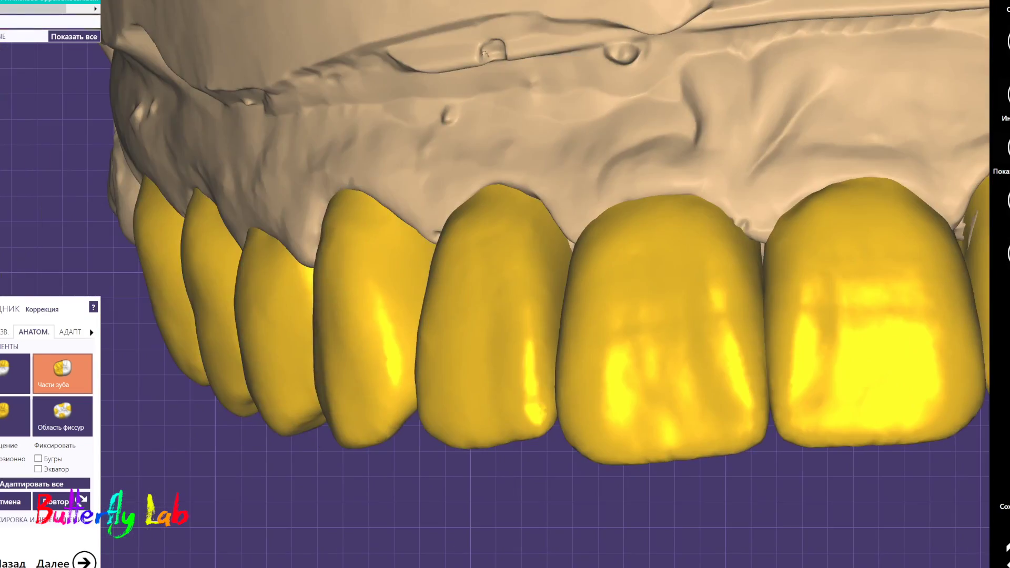
{"action": "mouse_move", "coordinate": [531, 284]}
{"action": "right_mouse_down"}
{"action": "mouse_move", "coordinate": [489, 74]}
{"action": "mouse_move", "coordinate": [515, 105]}
{"action": "mouse_move", "coordinate": [463, 132]}
{"action": "mouse_move", "coordinate": [473, 253]}
{"action": "mouse_move", "coordinate": [452, 173]}
{"action": "mouse_move", "coordinate": [442, 226]}
{"action": "right_mouse_up"}
{"action": "scroll", "coordinate": [510, 174], "scroll_direction": "down", "scroll_amount": 2}
{"action": "scroll", "coordinate": [489, 105], "scroll_direction": "up", "scroll_amount": 2}
{"action": "scroll", "coordinate": [463, 210], "scroll_direction": "down", "scroll_amount": 3}
{"action": "scroll", "coordinate": [452, 173], "scroll_direction": "up", "scroll_amount": 3}
{"action": "scroll", "coordinate": [442, 227], "scroll_direction": "down", "scroll_amount": 1}
Return to freeform Add/Remove correction and refine the second premolar crown near its buccal cusp with the fine brush
{"action": "left_click", "coordinate": [5, 332]}
{"action": "scroll", "coordinate": [395, 163], "scroll_direction": "up", "scroll_amount": 1}
{"action": "right_click_drag", "start_coordinate": [395, 163], "coordinate": [474, 295]}
{"action": "scroll", "coordinate": [469, 244], "scroll_direction": "down", "scroll_amount": 3}
{"action": "scroll", "coordinate": [435, 226], "scroll_direction": "up", "scroll_amount": 3}
{"action": "scroll", "coordinate": [405, 236], "scroll_direction": "down", "scroll_amount": 2}
{"action": "right_click_drag", "start_coordinate": [435, 225], "coordinate": [460, 349]}
{"action": "scroll", "coordinate": [531, 331], "scroll_direction": "up", "scroll_amount": 2}
{"action": "scroll", "coordinate": [531, 331], "scroll_direction": "up", "scroll_amount": 2}
{"action": "mouse_move", "coordinate": [531, 331]}
{"action": "right_mouse_down"}
{"action": "mouse_move", "coordinate": [473, 274]}
{"action": "mouse_move", "coordinate": [349, 356]}
{"action": "right_mouse_up"}
{"action": "scroll", "coordinate": [350, 356], "scroll_direction": "up", "scroll_amount": 3}
{"action": "scroll", "coordinate": [643, 315], "scroll_direction": "down", "scroll_amount": 3}
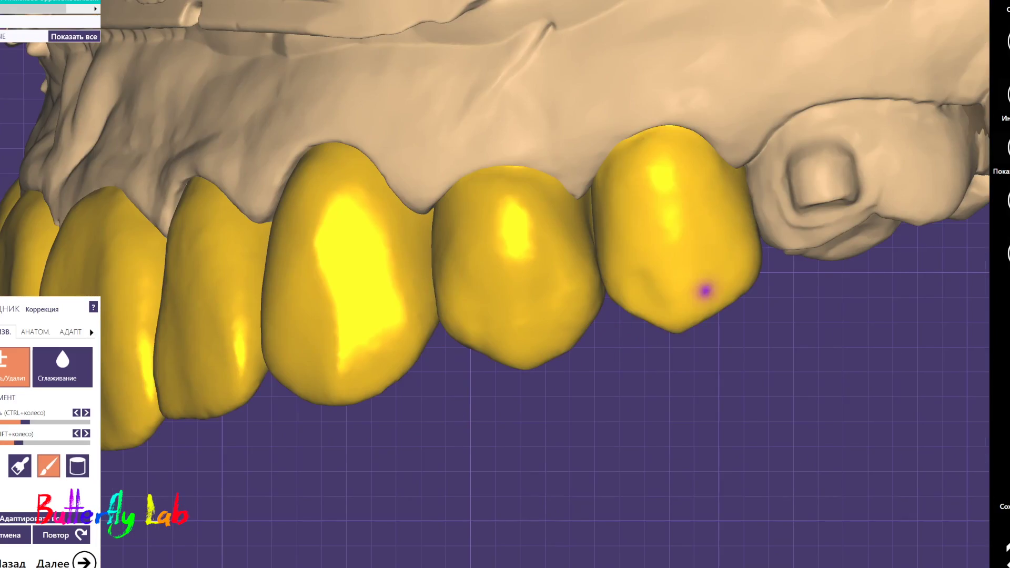
{"action": "scroll", "coordinate": [699, 237], "scroll_direction": "down", "scroll_amount": 3}
{"action": "right_click_drag", "start_coordinate": [699, 237], "coordinate": [605, 227]}
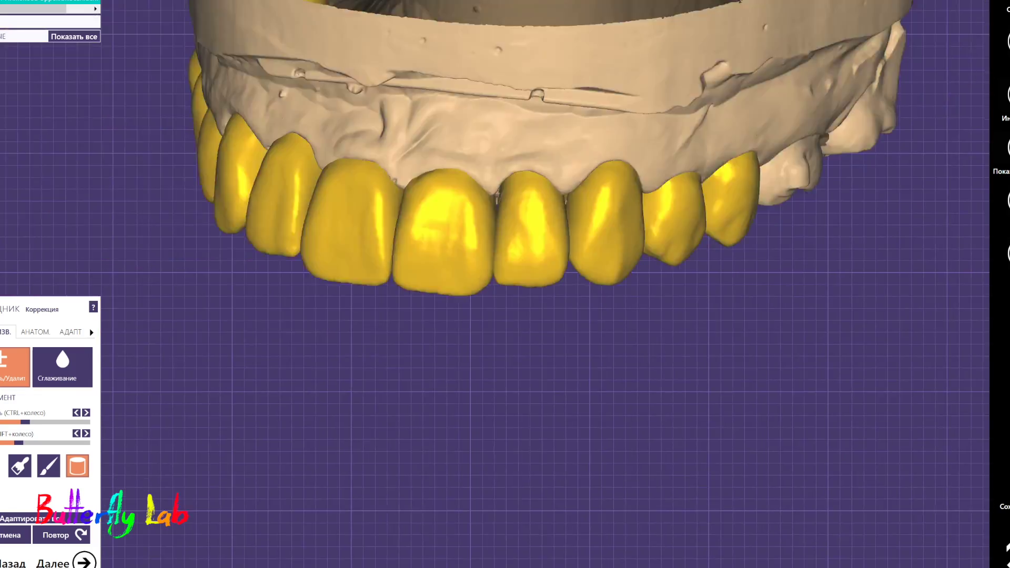
Shape the distal edge of the central incisor crown beside the lateral incisor from the palatal side
{"action": "scroll", "coordinate": [560, 200], "scroll_direction": "up", "scroll_amount": 5}
{"action": "right_click_drag", "start_coordinate": [581, 155], "coordinate": [541, 338]}
{"action": "scroll", "coordinate": [542, 338], "scroll_direction": "down", "scroll_amount": 3}
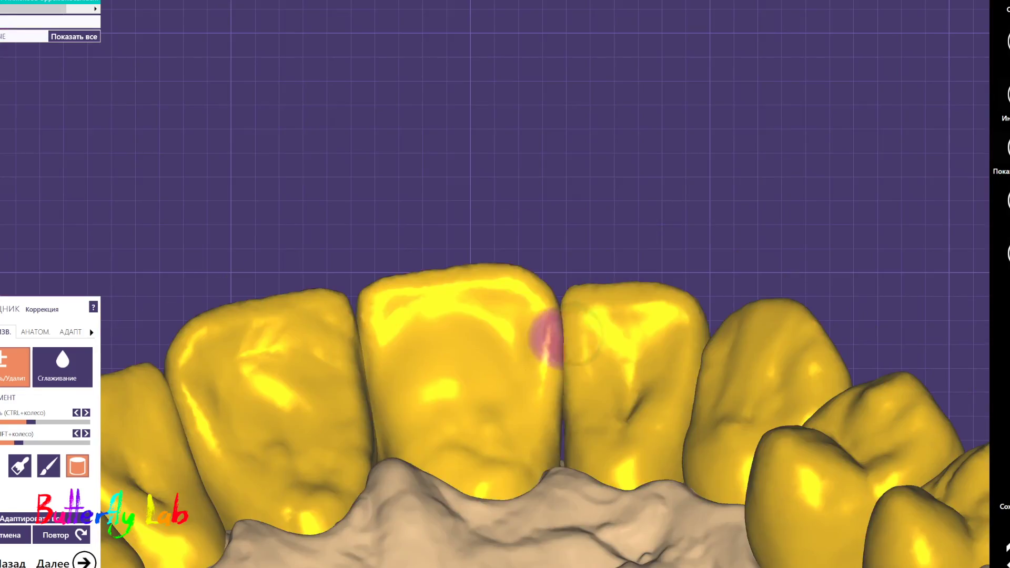
{"action": "scroll", "coordinate": [451, 248], "scroll_direction": "up", "scroll_amount": 5}
{"action": "scroll", "coordinate": [458, 210], "scroll_direction": "down", "scroll_amount": 5}
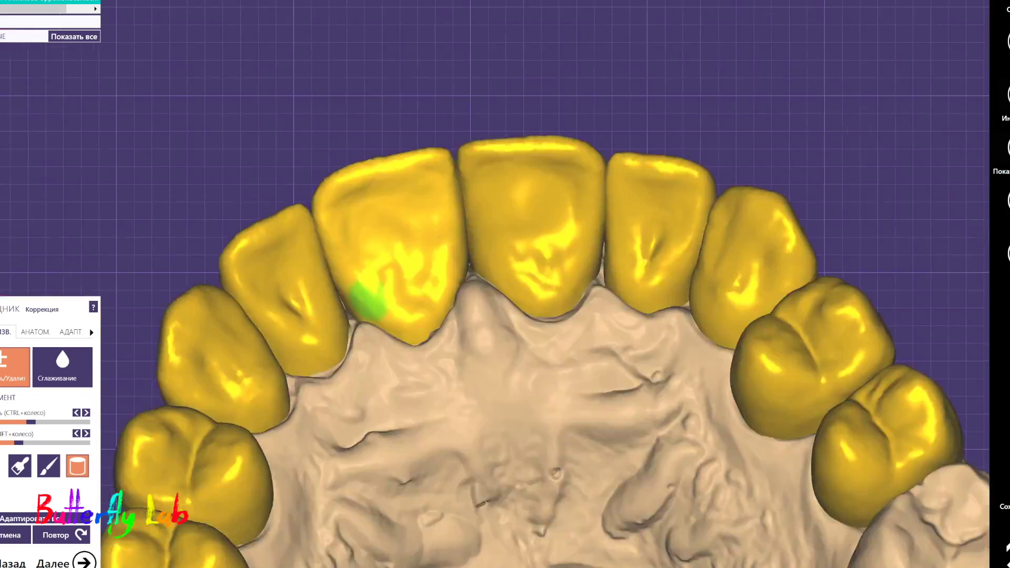
Correct the palatal surface of the other central incisor crown near the gum, checking the neighbouring lateral and canine
{"action": "right_click_drag", "start_coordinate": [369, 296], "coordinate": [329, 321]}
{"action": "scroll", "coordinate": [323, 389], "scroll_direction": "up", "scroll_amount": 4}
{"action": "scroll", "coordinate": [323, 395], "scroll_direction": "down", "scroll_amount": 3}
{"action": "right_click_drag", "start_coordinate": [322, 394], "coordinate": [274, 379]}
{"action": "scroll", "coordinate": [358, 334], "scroll_direction": "down", "scroll_amount": 3}
{"action": "right_click_drag", "start_coordinate": [363, 168], "coordinate": [421, 315]}
Correct the lateral incisor crown's mesial surface near the gum margin with the flat brush
{"action": "scroll", "coordinate": [530, 284], "scroll_direction": "up", "scroll_amount": 5}
{"action": "scroll", "coordinate": [589, 357], "scroll_direction": "down", "scroll_amount": 2}
{"action": "right_click_drag", "start_coordinate": [589, 356], "coordinate": [574, 421]}
{"action": "mouse_move", "coordinate": [472, 344]}
{"action": "right_mouse_down"}
{"action": "mouse_move", "coordinate": [473, 316]}
{"action": "mouse_move", "coordinate": [500, 266]}
{"action": "right_mouse_up"}
{"action": "scroll", "coordinate": [474, 315], "scroll_direction": "up", "scroll_amount": 5}
{"action": "scroll", "coordinate": [484, 255], "scroll_direction": "down", "scroll_amount": 4}
{"action": "scroll", "coordinate": [500, 266], "scroll_direction": "up", "scroll_amount": 4}
{"action": "scroll", "coordinate": [497, 234], "scroll_direction": "up", "scroll_amount": 2}
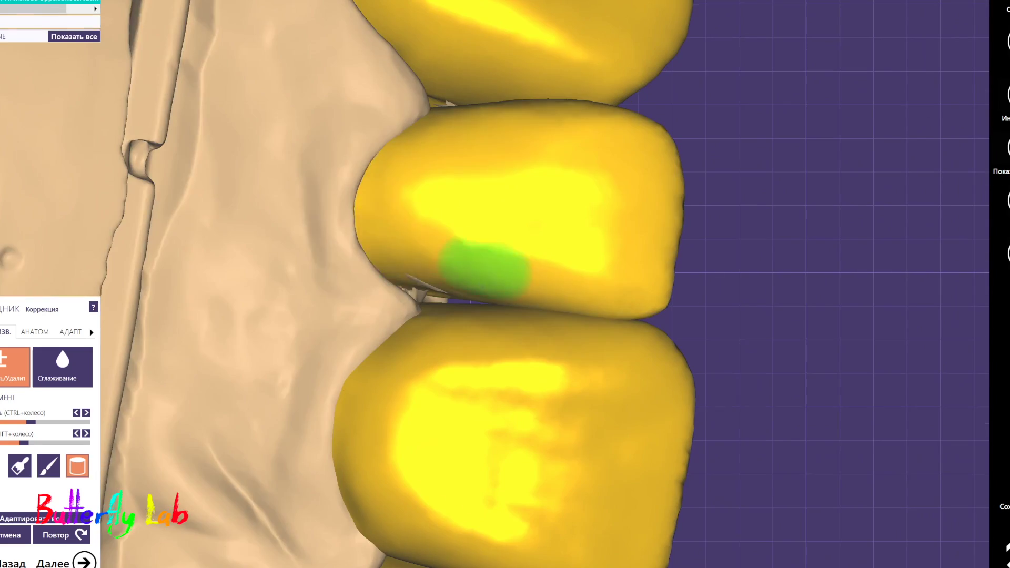
Enlarge the fine brush and reduce the lateral incisor crown along its gum margin
{"action": "scroll", "coordinate": [396, 236], "scroll_direction": "up", "scroll_amount": 2}
{"action": "scroll", "coordinate": [381, 168], "scroll_direction": "up", "scroll_amount": 2, "text": "shift"}
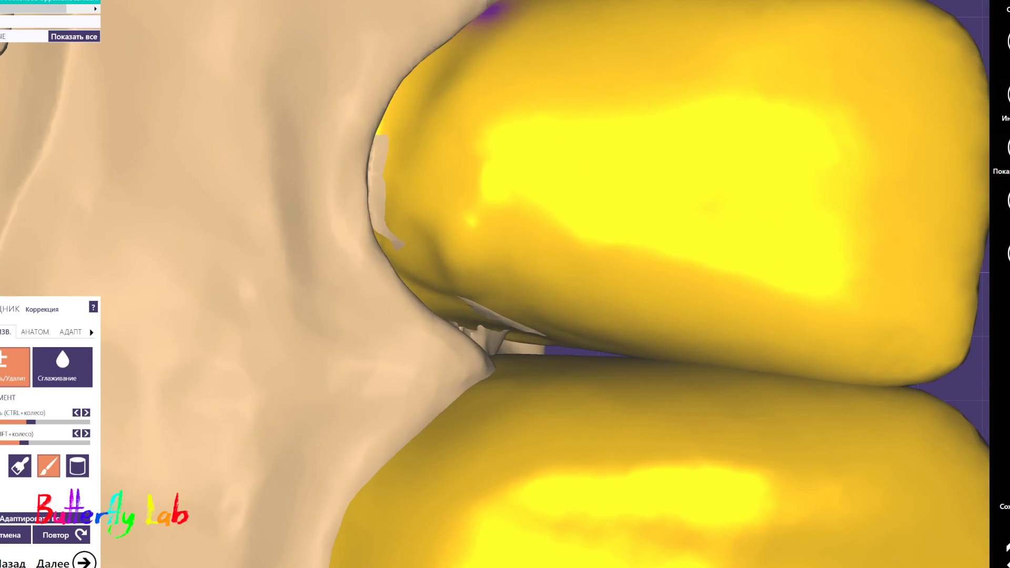
{"action": "scroll", "coordinate": [491, 11], "scroll_direction": "up", "scroll_amount": 4, "text": "shift"}
{"action": "right_click_drag", "start_coordinate": [491, 10], "coordinate": [520, 2]}
{"action": "mouse_move", "coordinate": [397, 182]}
{"action": "right_mouse_down"}
{"action": "mouse_move", "coordinate": [507, 356]}
{"action": "mouse_move", "coordinate": [622, 300]}
{"action": "mouse_move", "coordinate": [473, 338]}
{"action": "mouse_move", "coordinate": [513, 330]}
{"action": "mouse_move", "coordinate": [586, 168]}
{"action": "right_mouse_up"}
Trim the canine crown along its gum margin with the fine brush
{"action": "scroll", "coordinate": [507, 357], "scroll_direction": "down", "scroll_amount": 5}
{"action": "scroll", "coordinate": [473, 338], "scroll_direction": "up", "scroll_amount": 3}
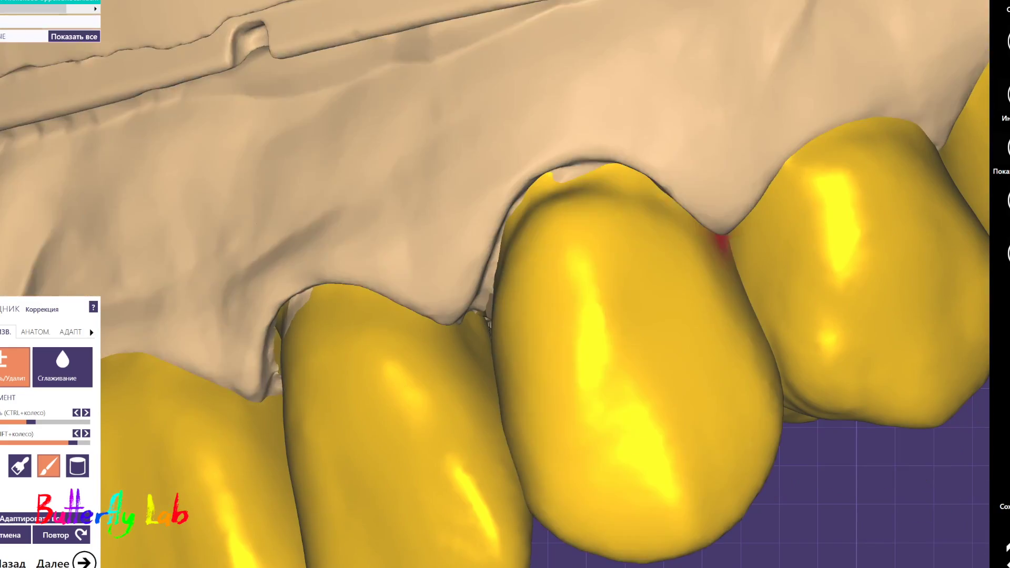
{"action": "mouse_move", "coordinate": [586, 203]}
{"action": "right_mouse_down"}
{"action": "mouse_move", "coordinate": [563, 270]}
{"action": "mouse_move", "coordinate": [807, 260]}
{"action": "mouse_move", "coordinate": [758, 349]}
{"action": "right_mouse_up"}
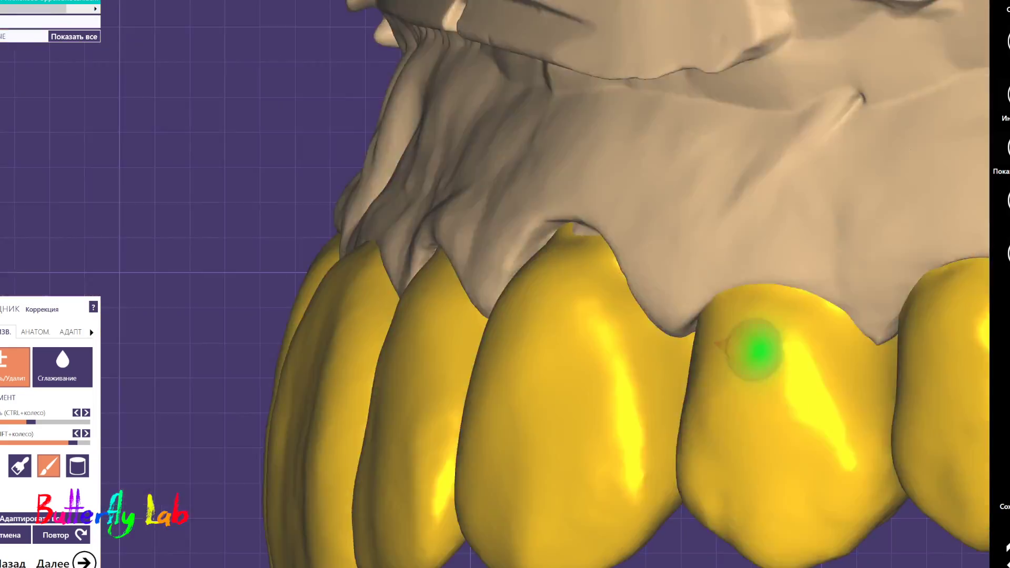
Trim the gum margins of the two premolar crowns behind that canine, down to the scan surface
{"action": "scroll", "coordinate": [758, 349], "scroll_direction": "up", "scroll_amount": 4}
{"action": "right_click_drag", "start_coordinate": [577, 271], "coordinate": [550, 276]}
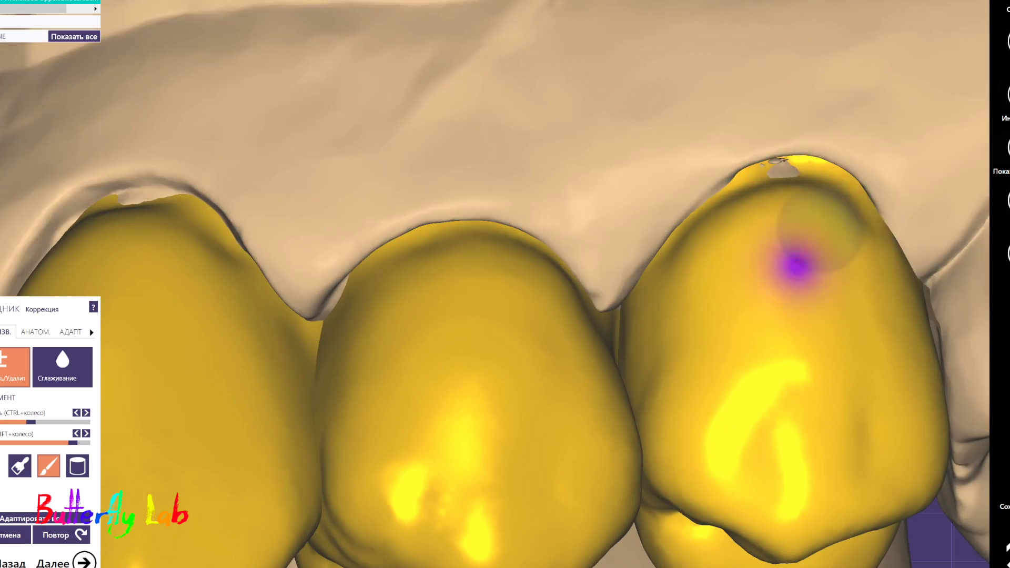
{"action": "mouse_move", "coordinate": [798, 266]}
{"action": "right_mouse_down"}
{"action": "mouse_move", "coordinate": [632, 294]}
{"action": "mouse_move", "coordinate": [502, 210]}
{"action": "right_mouse_up"}
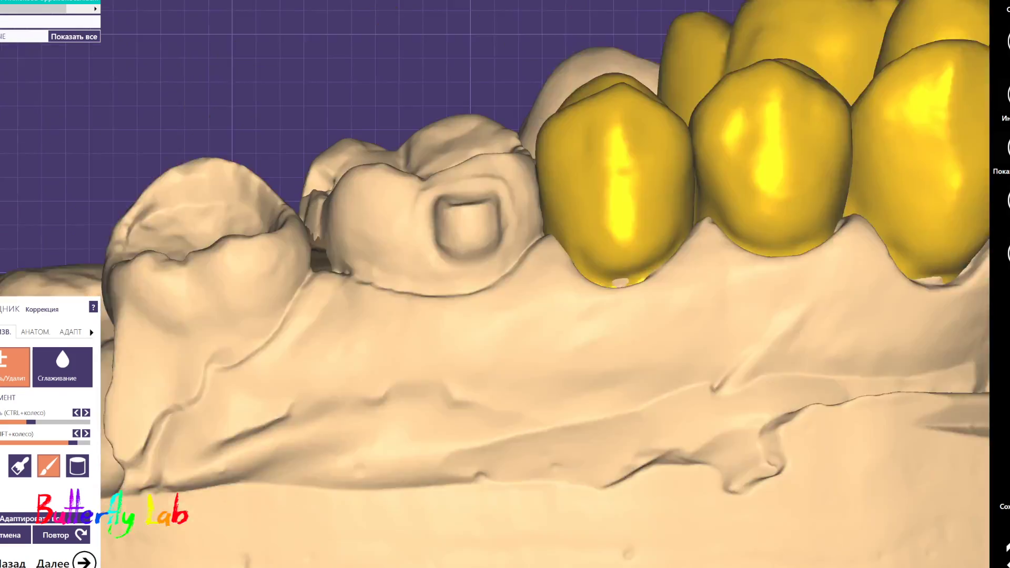
{"action": "scroll", "coordinate": [502, 211], "scroll_direction": "up", "scroll_amount": 3}
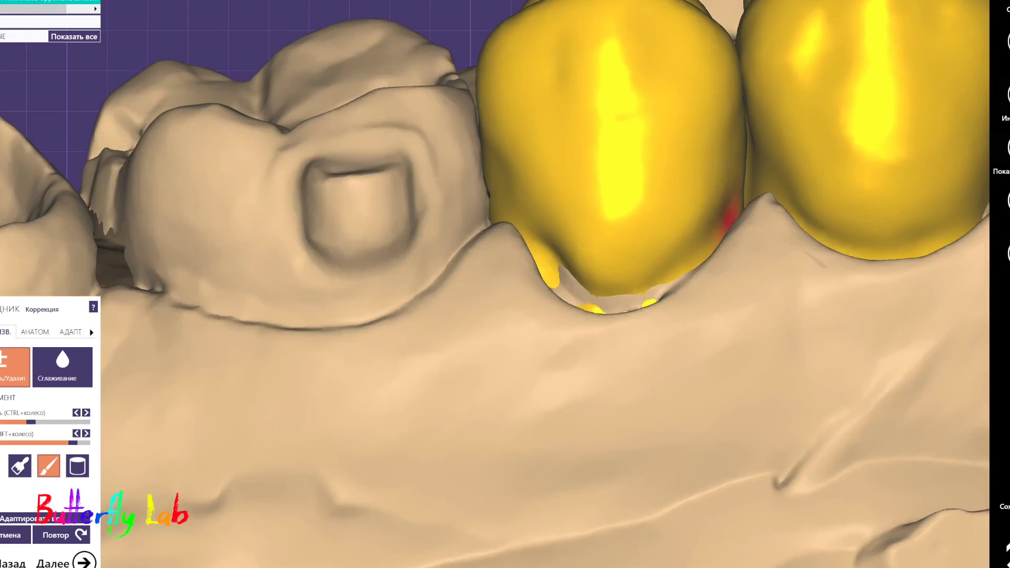
{"action": "scroll", "coordinate": [730, 216], "scroll_direction": "down", "scroll_amount": 4}
{"action": "scroll", "coordinate": [379, 304], "scroll_direction": "up", "scroll_amount": 3}
Reduce the gum margin of the central incisor crown on the same side with the fine brush
{"action": "mouse_move", "coordinate": [778, 203]}
{"action": "right_mouse_down"}
{"action": "mouse_move", "coordinate": [379, 304]}
{"action": "mouse_move", "coordinate": [309, 300]}
{"action": "mouse_move", "coordinate": [185, 261]}
{"action": "right_mouse_up"}
{"action": "scroll", "coordinate": [379, 305], "scroll_direction": "down", "scroll_amount": 4}
{"action": "scroll", "coordinate": [185, 261], "scroll_direction": "up", "scroll_amount": 4}
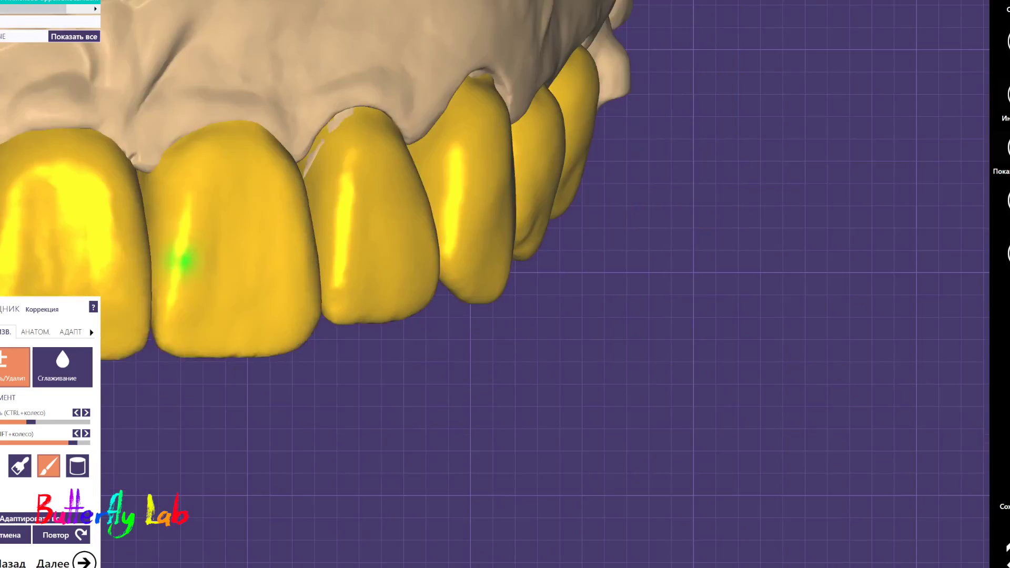
{"action": "scroll", "coordinate": [184, 261], "scroll_direction": "up", "scroll_amount": 3}
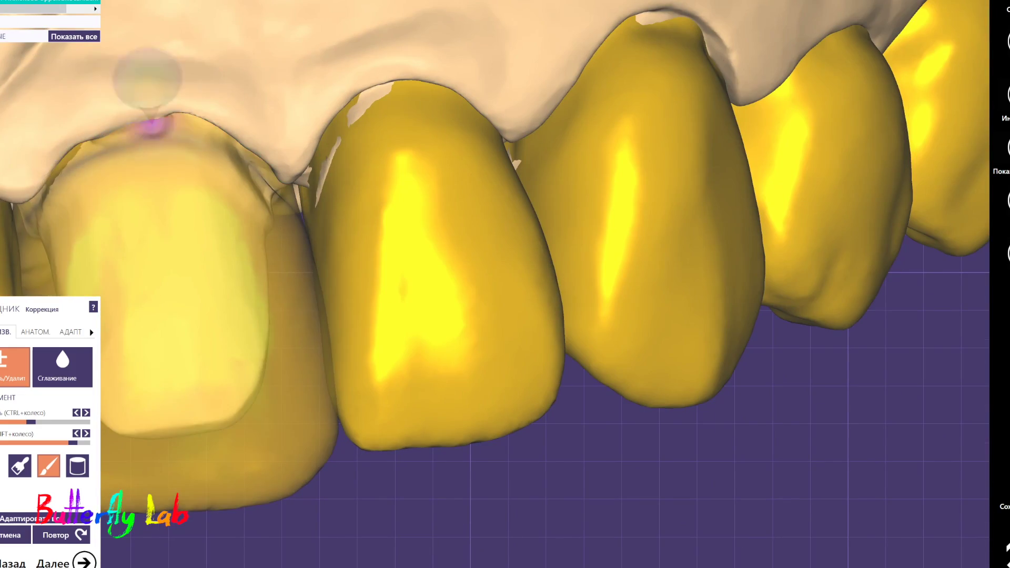
{"action": "scroll", "coordinate": [195, 134], "scroll_direction": "down", "scroll_amount": 4}
{"action": "mouse_move", "coordinate": [196, 134]}
{"action": "right_mouse_down"}
{"action": "mouse_move", "coordinate": [415, 302]}
{"action": "mouse_move", "coordinate": [417, 263]}
{"action": "right_mouse_up"}
{"action": "scroll", "coordinate": [417, 264], "scroll_direction": "up", "scroll_amount": 5}
Shape the cervical areas of the two central incisor crowns using a smaller flat brush
{"action": "key", "text": "3"}
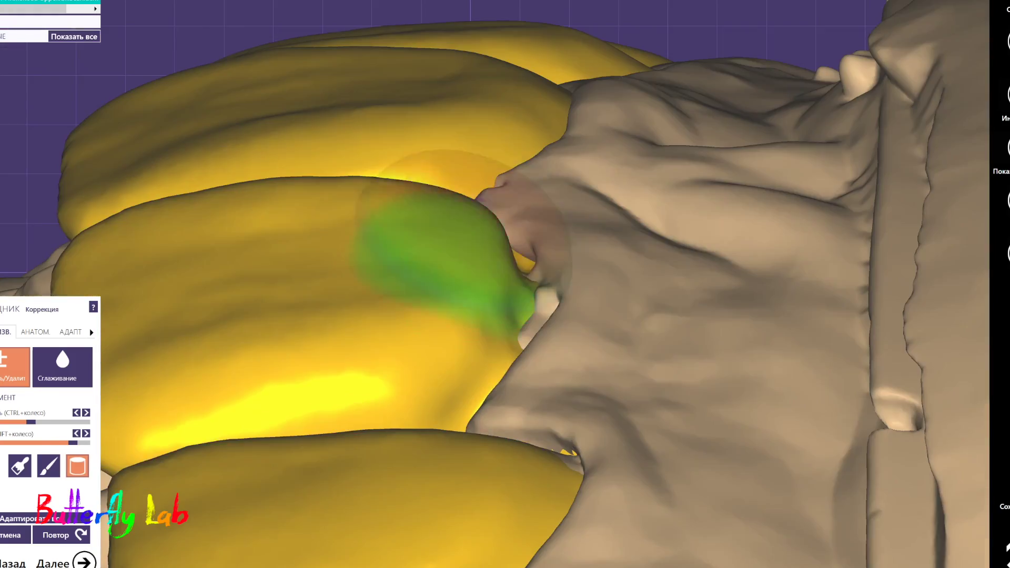
{"action": "scroll", "coordinate": [426, 314], "scroll_direction": "down", "scroll_amount": 2}
{"action": "right_click_drag", "start_coordinate": [426, 314], "coordinate": [441, 317]}
{"action": "scroll", "coordinate": [449, 320], "scroll_direction": "down", "scroll_amount": 2}
{"action": "scroll", "coordinate": [490, 158], "scroll_direction": "up", "scroll_amount": 3}
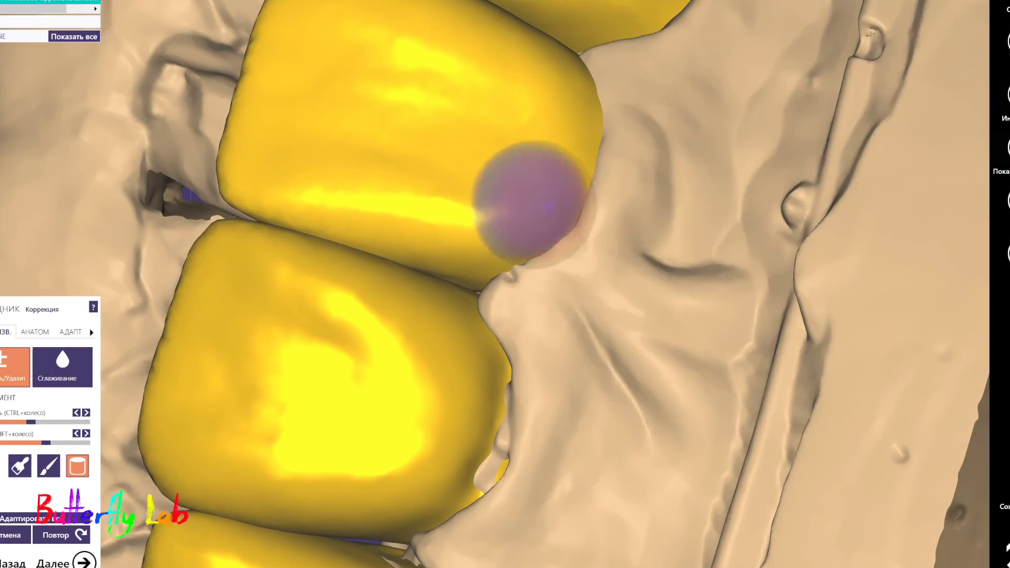
{"action": "scroll", "coordinate": [489, 158], "scroll_direction": "down", "scroll_amount": 2}
{"action": "right_click_drag", "start_coordinate": [489, 158], "coordinate": [535, 238]}
Rework the gum margin of the second central incisor crown with the fine brush
{"action": "key", "text": "2"}
{"action": "scroll", "coordinate": [513, 301], "scroll_direction": "down", "scroll_amount": 2}
{"action": "right_click_drag", "start_coordinate": [513, 302], "coordinate": [532, 232]}
{"action": "scroll", "coordinate": [532, 232], "scroll_direction": "up", "scroll_amount": 4}
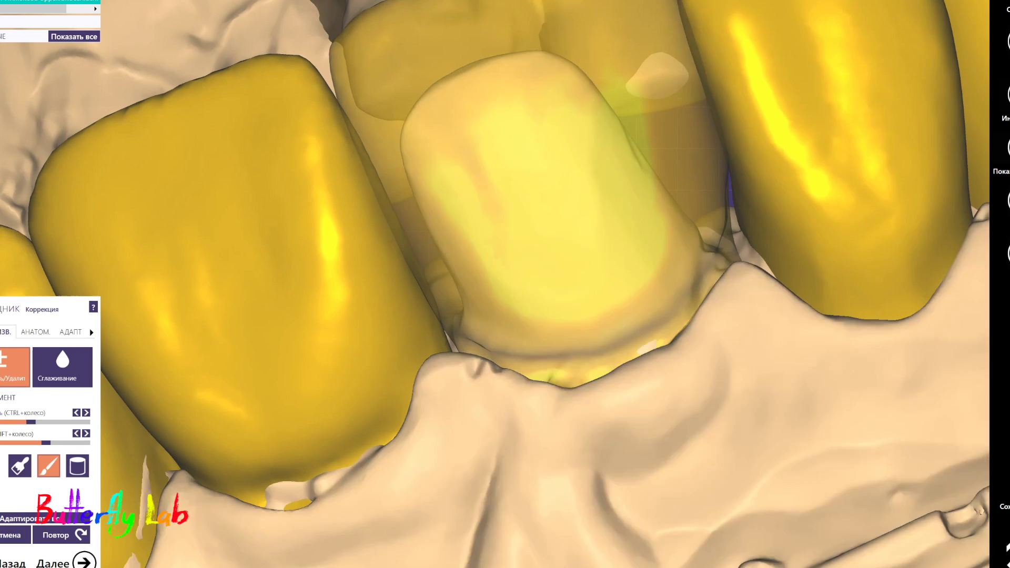
Trim the gum margin of the adjacent lateral incisor crown near the papilla
{"action": "right_click_drag", "start_coordinate": [626, 86], "coordinate": [525, 267]}
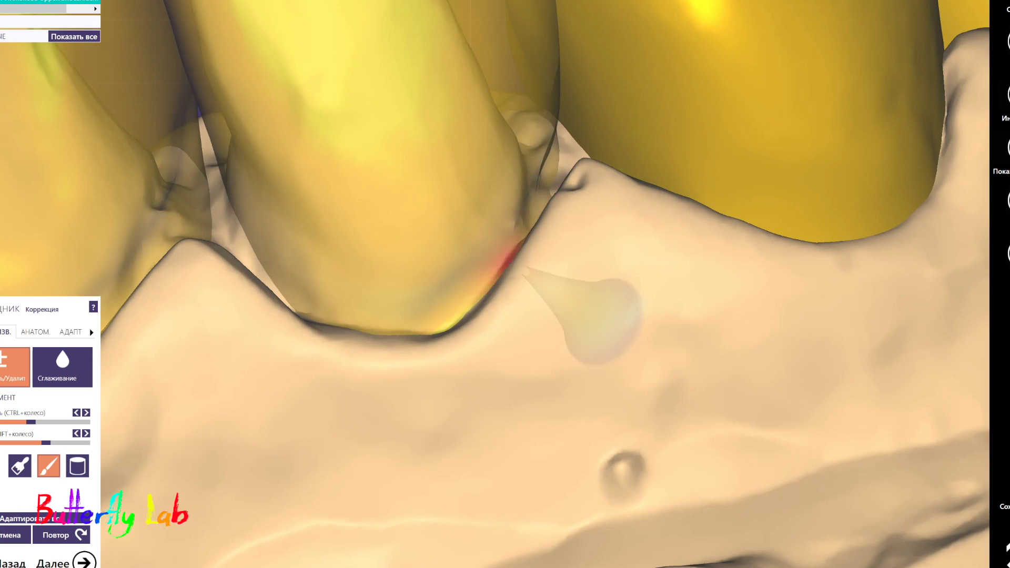
{"action": "right_click_drag", "start_coordinate": [740, 184], "coordinate": [747, 191]}
{"action": "mouse_move", "coordinate": [742, 195]}
{"action": "left_mouse_down"}
{"action": "mouse_move", "coordinate": [680, 163]}
{"action": "mouse_move", "coordinate": [787, 187]}
{"action": "left_mouse_up"}
Trim the gum margins of the canine, premolar and molar crowns farther back along the same side
{"action": "right_click_drag", "start_coordinate": [787, 186], "coordinate": [652, 215]}
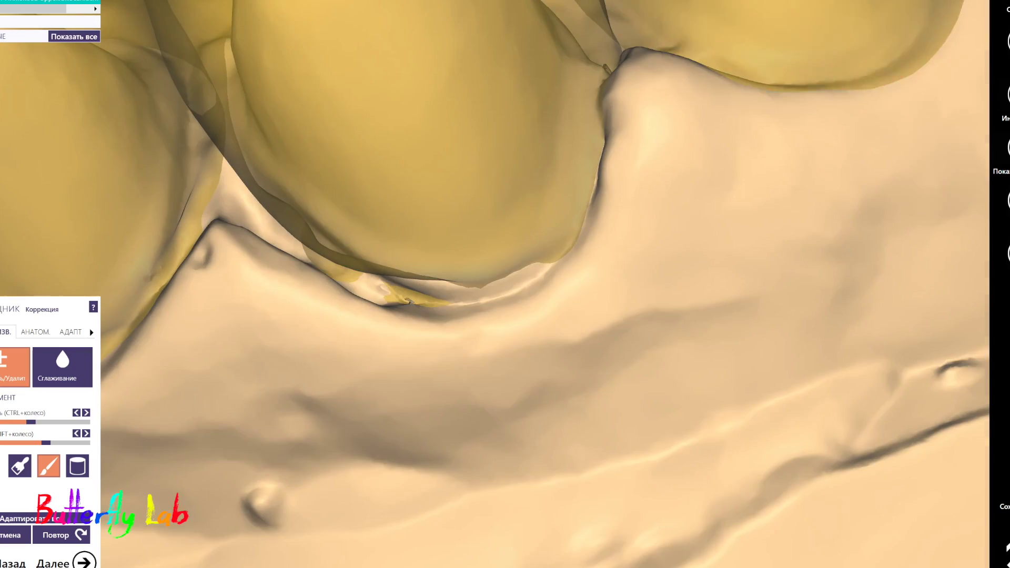
{"action": "right_click_drag", "start_coordinate": [516, 221], "coordinate": [563, 237]}
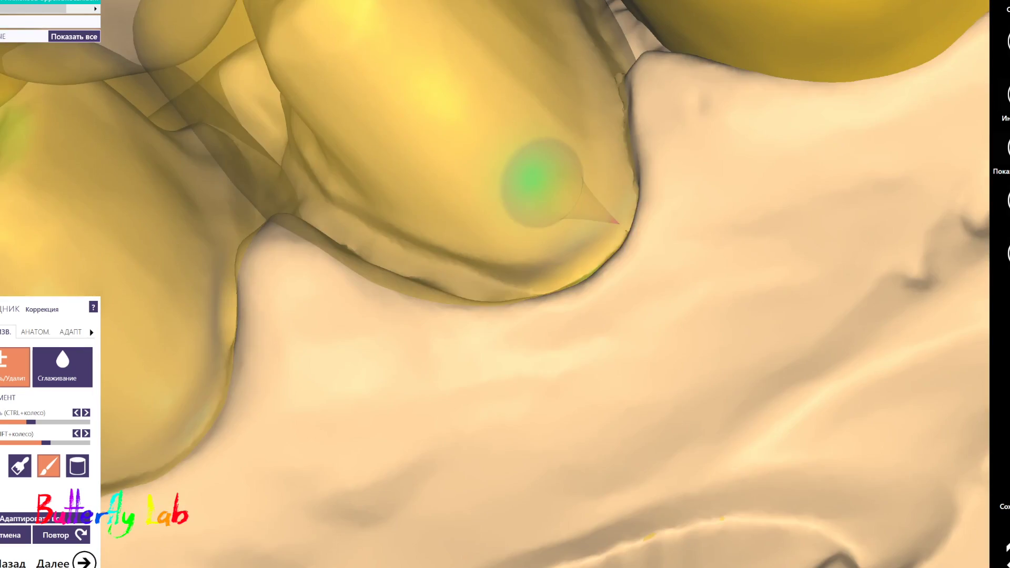
{"action": "right_click_drag", "start_coordinate": [542, 182], "coordinate": [431, 285]}
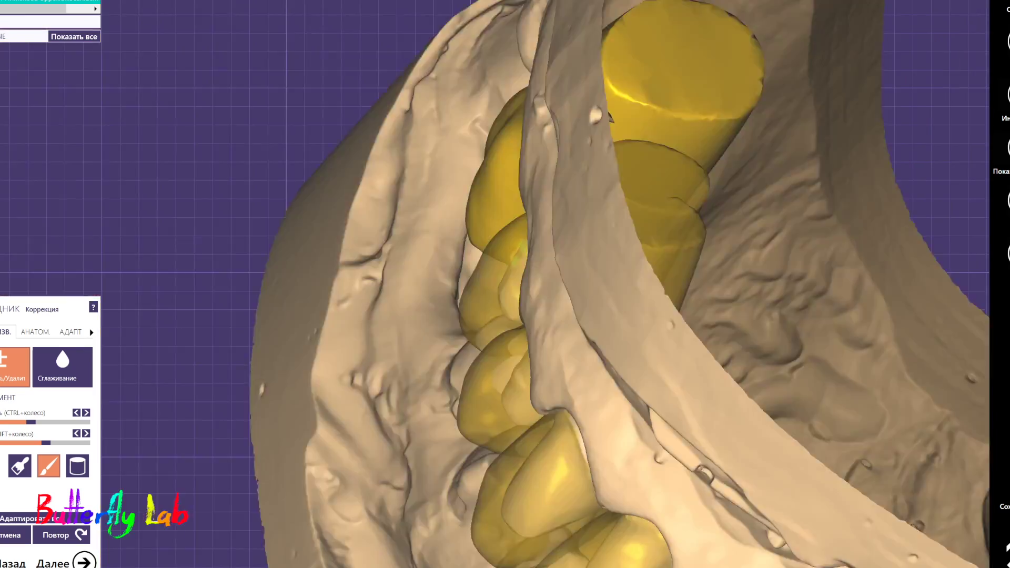
{"action": "scroll", "coordinate": [495, 284], "scroll_direction": "up", "scroll_amount": 5}
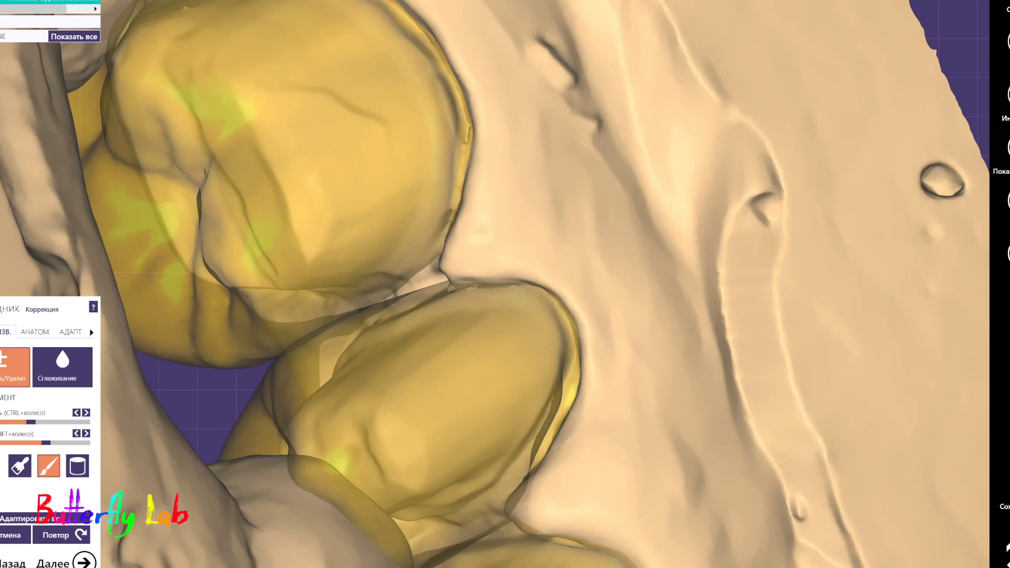
{"action": "scroll", "coordinate": [495, 284], "scroll_direction": "down", "scroll_amount": 5}
Switch to the cylindrical brush at a smaller size and refine the labial contact between the central and lateral incisor crowns near the papilla
{"action": "mouse_move", "coordinate": [495, 369]}
{"action": "right_mouse_down"}
{"action": "mouse_move", "coordinate": [474, 210]}
{"action": "mouse_move", "coordinate": [547, 221]}
{"action": "right_mouse_up"}
{"action": "left_click", "coordinate": [77, 466]}
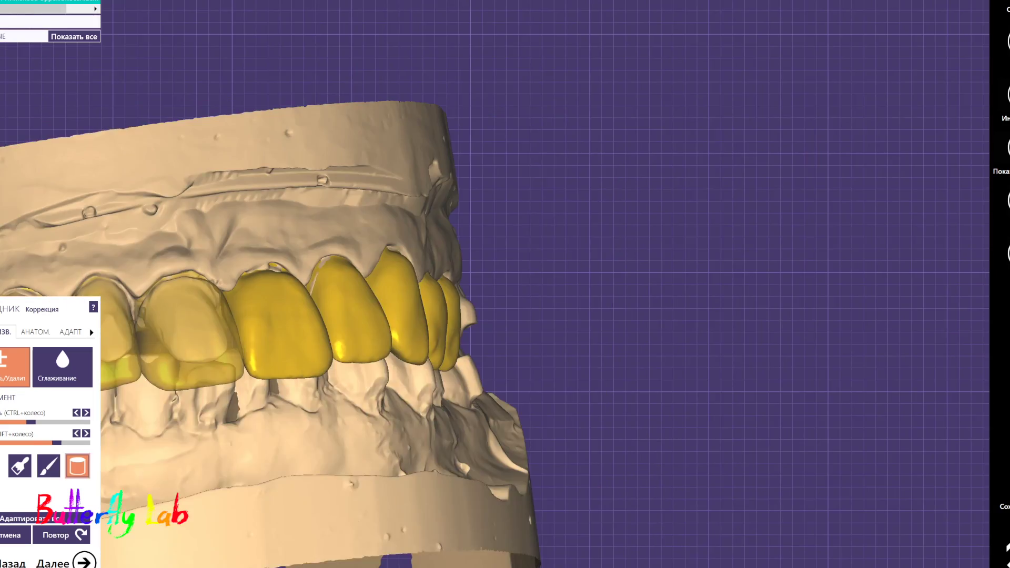
{"action": "right_click_drag", "start_coordinate": [368, 294], "coordinate": [453, 310]}
{"action": "scroll", "coordinate": [312, 325], "scroll_direction": "up", "scroll_amount": 3, "text": "shift"}
{"action": "scroll", "coordinate": [507, 316], "scroll_direction": "up", "scroll_amount": 5}
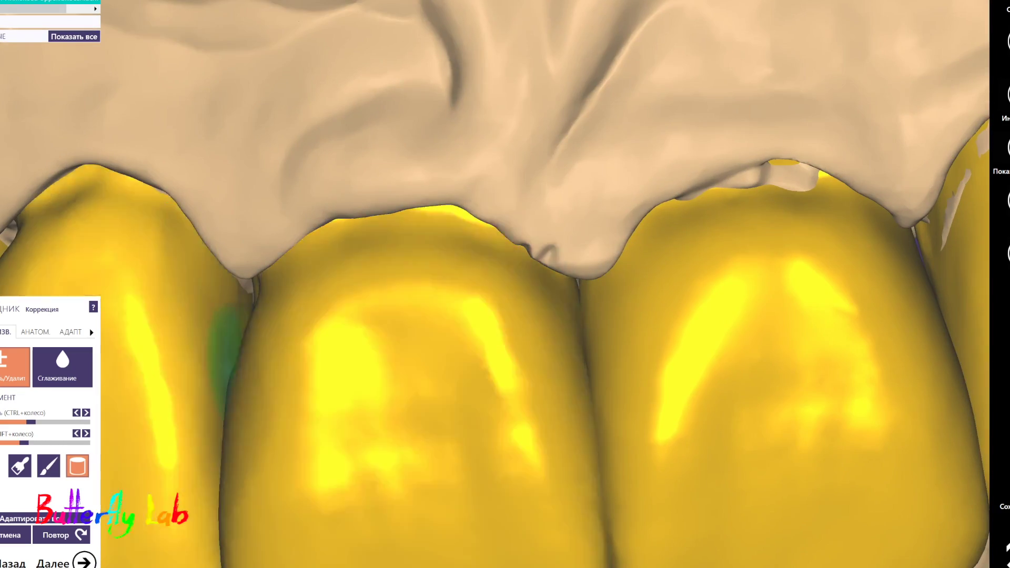
{"action": "scroll", "coordinate": [225, 358], "scroll_direction": "down", "scroll_amount": 5}
{"action": "right_click_drag", "start_coordinate": [225, 358], "coordinate": [433, 232]}
{"action": "scroll", "coordinate": [447, 237], "scroll_direction": "up", "scroll_amount": 5}
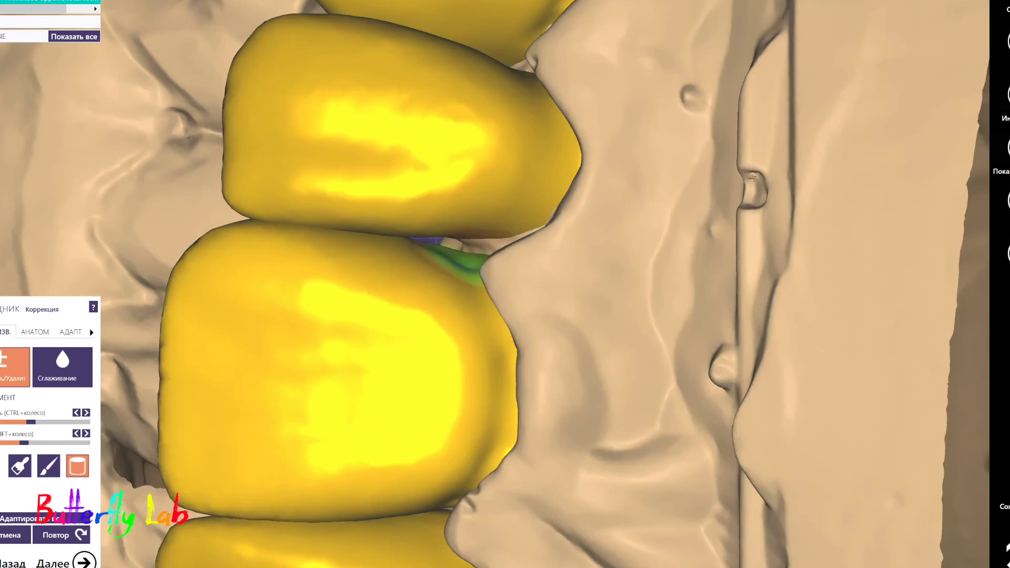
{"action": "right_click_drag", "start_coordinate": [464, 264], "coordinate": [430, 274]}
{"action": "scroll", "coordinate": [349, 198], "scroll_direction": "down", "scroll_amount": 3}
{"action": "scroll", "coordinate": [430, 274], "scroll_direction": "up", "scroll_amount": 5}
{"action": "scroll", "coordinate": [431, 274], "scroll_direction": "down", "scroll_amount": 4, "text": "shift"}
Refine the buccal gum margin of the second premolar crown with a very small brush
{"action": "right_click_drag", "start_coordinate": [431, 405], "coordinate": [503, 302]}
{"action": "scroll", "coordinate": [507, 415], "scroll_direction": "down", "scroll_amount": 5}
{"action": "mouse_move", "coordinate": [642, 208]}
{"action": "right_mouse_down"}
{"action": "mouse_move", "coordinate": [507, 415]}
{"action": "mouse_move", "coordinate": [485, 286]}
{"action": "mouse_move", "coordinate": [388, 367]}
{"action": "mouse_move", "coordinate": [504, 349]}
{"action": "right_mouse_up"}
{"action": "scroll", "coordinate": [507, 416], "scroll_direction": "up", "scroll_amount": 4}
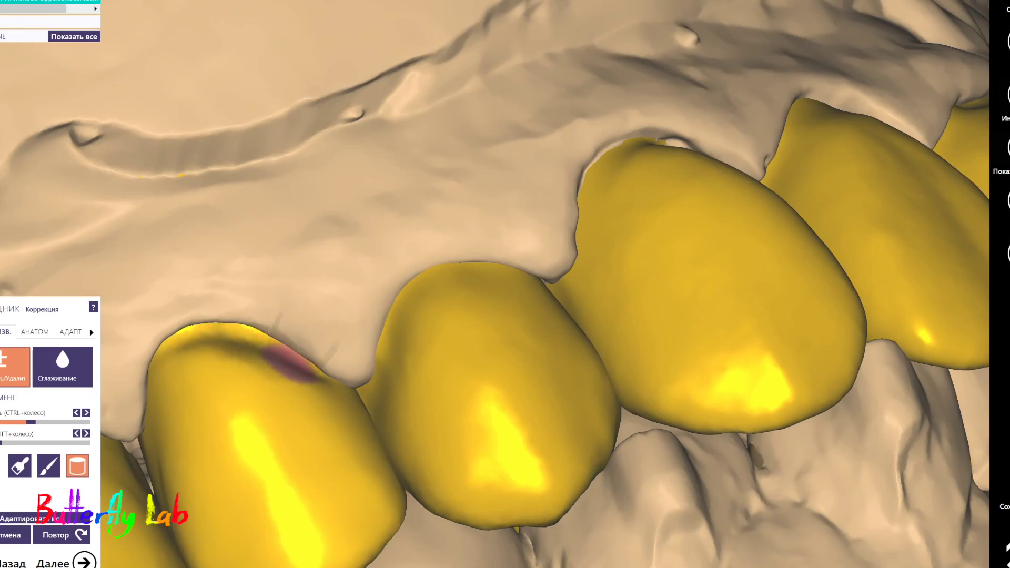
{"action": "mouse_move", "coordinate": [290, 363]}
{"action": "right_mouse_down"}
{"action": "mouse_move", "coordinate": [313, 362]}
{"action": "mouse_move", "coordinate": [295, 356]}
{"action": "mouse_move", "coordinate": [231, 174]}
{"action": "right_mouse_up"}
{"action": "scroll", "coordinate": [302, 379], "scroll_direction": "down", "scroll_amount": 4}
{"action": "scroll", "coordinate": [295, 357], "scroll_direction": "up", "scroll_amount": 4}
{"action": "right_click_drag", "start_coordinate": [284, 227], "coordinate": [394, 230]}
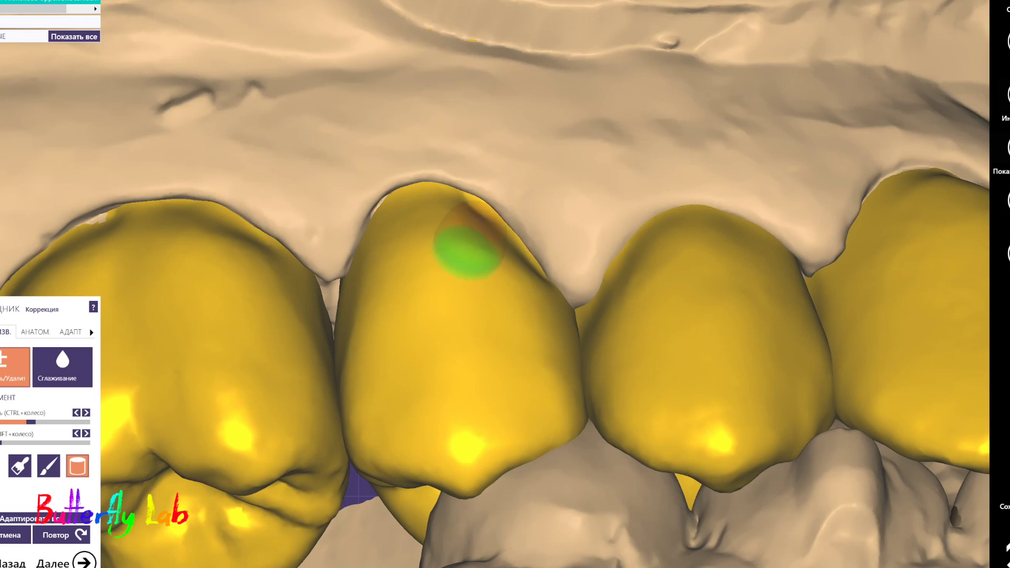
{"action": "right_click_drag", "start_coordinate": [413, 292], "coordinate": [557, 281]}
Refine the palatal gum margins of the two premolar crowns and the area near the papilla between them
{"action": "scroll", "coordinate": [590, 332], "scroll_direction": "down", "scroll_amount": 4}
{"action": "mouse_move", "coordinate": [620, 341]}
{"action": "right_mouse_down"}
{"action": "mouse_move", "coordinate": [501, 287]}
{"action": "mouse_move", "coordinate": [344, 483]}
{"action": "right_mouse_up"}
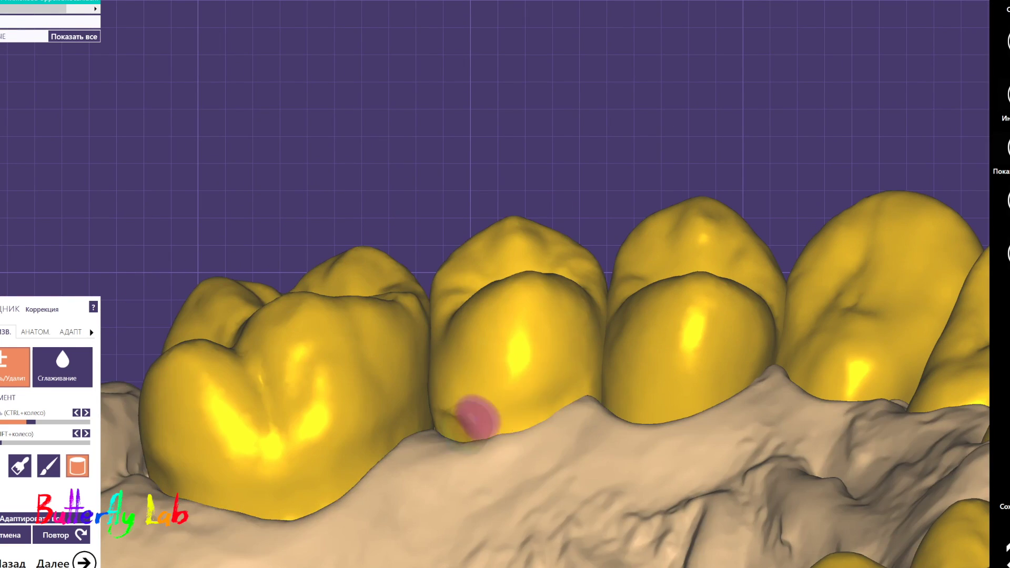
{"action": "right_click_drag", "start_coordinate": [450, 432], "coordinate": [442, 279]}
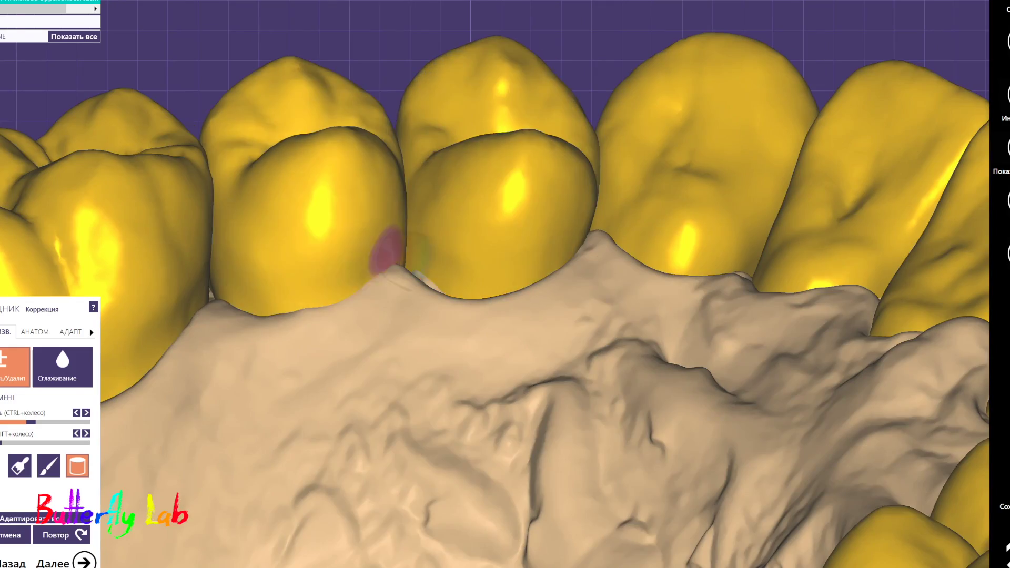
{"action": "scroll", "coordinate": [632, 228], "scroll_direction": "down", "scroll_amount": 2}
Refine the palatal cervical area and side contact of the lateral incisor crown, using a higher brush intensity
{"action": "mouse_move", "coordinate": [388, 251]}
{"action": "right_mouse_down"}
{"action": "mouse_move", "coordinate": [632, 227]}
{"action": "mouse_move", "coordinate": [492, 192]}
{"action": "mouse_move", "coordinate": [550, 104]}
{"action": "right_mouse_up"}
{"action": "scroll", "coordinate": [632, 228], "scroll_direction": "up", "scroll_amount": 4}
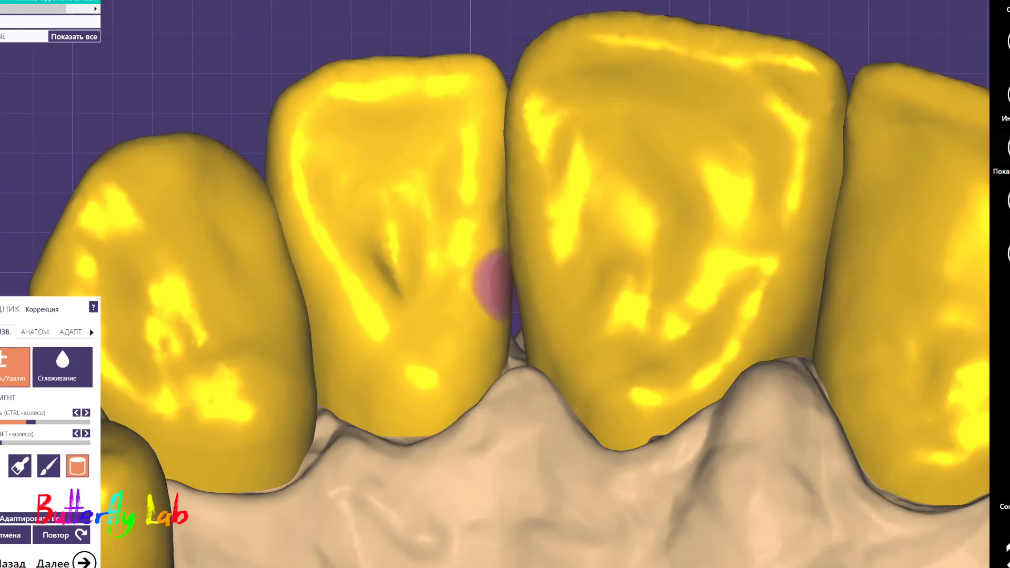
{"action": "mouse_move", "coordinate": [505, 284]}
{"action": "right_mouse_down"}
{"action": "mouse_move", "coordinate": [609, 223]}
{"action": "mouse_move", "coordinate": [527, 316]}
{"action": "mouse_move", "coordinate": [463, 343]}
{"action": "mouse_move", "coordinate": [461, 365]}
{"action": "mouse_move", "coordinate": [649, 286]}
{"action": "right_mouse_up"}
{"action": "scroll", "coordinate": [526, 316], "scroll_direction": "down", "scroll_amount": 4}
{"action": "scroll", "coordinate": [374, 303], "scroll_direction": "up", "scroll_amount": 5}
{"action": "scroll", "coordinate": [373, 304], "scroll_direction": "up", "scroll_amount": 3, "text": "shift"}
{"action": "scroll", "coordinate": [462, 343], "scroll_direction": "down", "scroll_amount": 5}
{"action": "scroll", "coordinate": [463, 343], "scroll_direction": "up", "scroll_amount": 3}
{"action": "middle_click", "coordinate": [211, 262]}
{"action": "right_click_drag", "start_coordinate": [219, 262], "coordinate": [459, 246]}
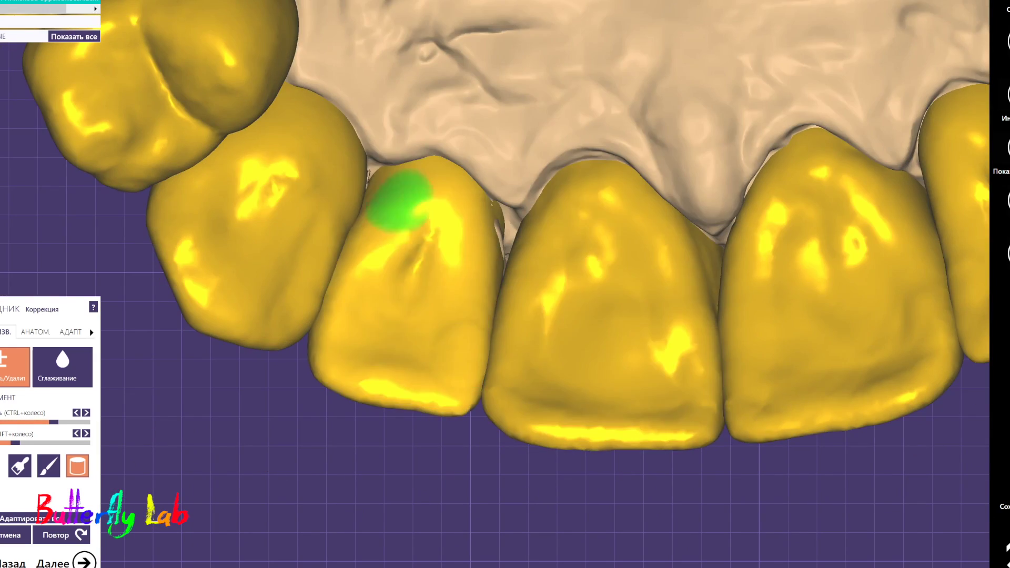
Refine the palatal gum margin of the rearmost premolar crown next to the scanned molar
{"action": "right_click_drag", "start_coordinate": [400, 200], "coordinate": [376, 177]}
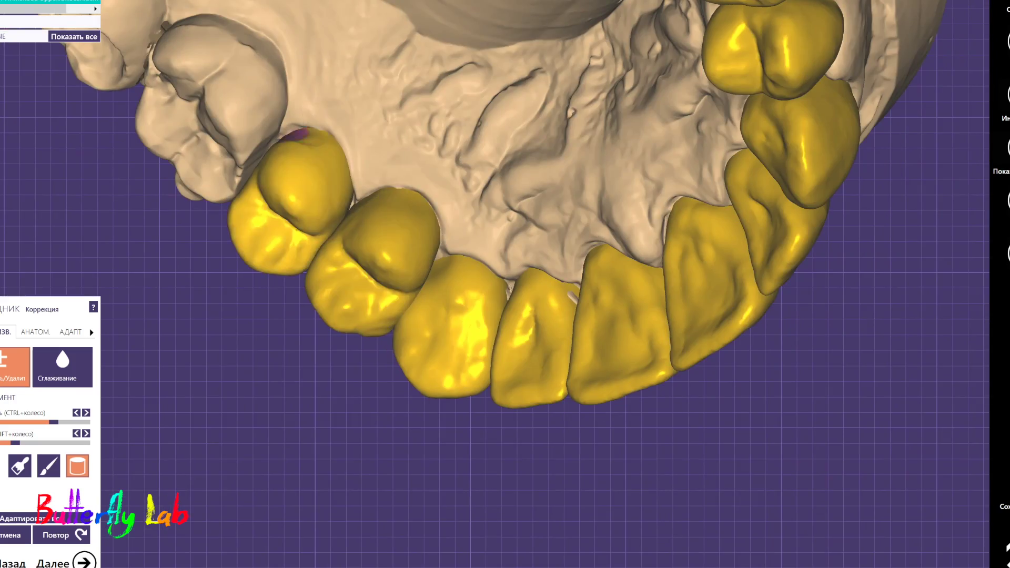
{"action": "scroll", "coordinate": [298, 135], "scroll_direction": "up", "scroll_amount": 5}
{"action": "mouse_move", "coordinate": [297, 135]}
{"action": "right_mouse_down"}
{"action": "mouse_move", "coordinate": [405, 84]}
{"action": "mouse_move", "coordinate": [399, 157]}
{"action": "right_mouse_up"}
{"action": "scroll", "coordinate": [417, 445], "scroll_direction": "down", "scroll_amount": 2}
{"action": "right_click_drag", "start_coordinate": [455, 218], "coordinate": [378, 295]}
Shape the buccal contact between the two premolar crowns on the opposite view side
{"action": "scroll", "coordinate": [379, 294], "scroll_direction": "down", "scroll_amount": 5}
{"action": "scroll", "coordinate": [345, 419], "scroll_direction": "up", "scroll_amount": 5}
{"action": "scroll", "coordinate": [537, 487], "scroll_direction": "down", "scroll_amount": 2}
{"action": "right_click_drag", "start_coordinate": [345, 420], "coordinate": [679, 348]}
{"action": "scroll", "coordinate": [430, 284], "scroll_direction": "up", "scroll_amount": 3}
{"action": "scroll", "coordinate": [431, 284], "scroll_direction": "down", "scroll_amount": 2}
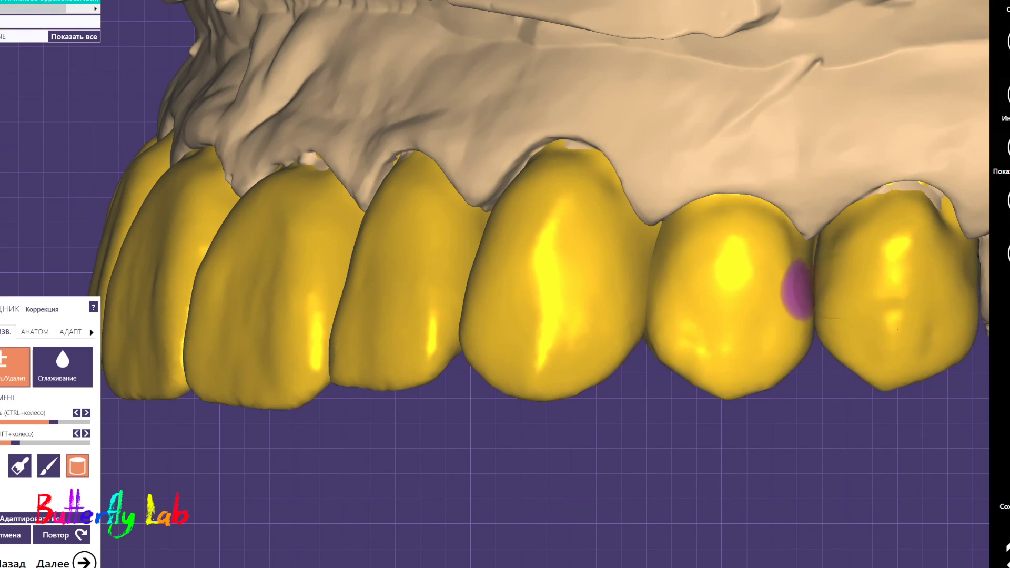
Shape the labial surface of the lateral incisor crown and its edge facing the central incisor
{"action": "scroll", "coordinate": [922, 246], "scroll_direction": "down", "scroll_amount": 3}
{"action": "right_click_drag", "start_coordinate": [922, 246], "coordinate": [736, 253]}
{"action": "scroll", "coordinate": [415, 259], "scroll_direction": "up", "scroll_amount": 5}
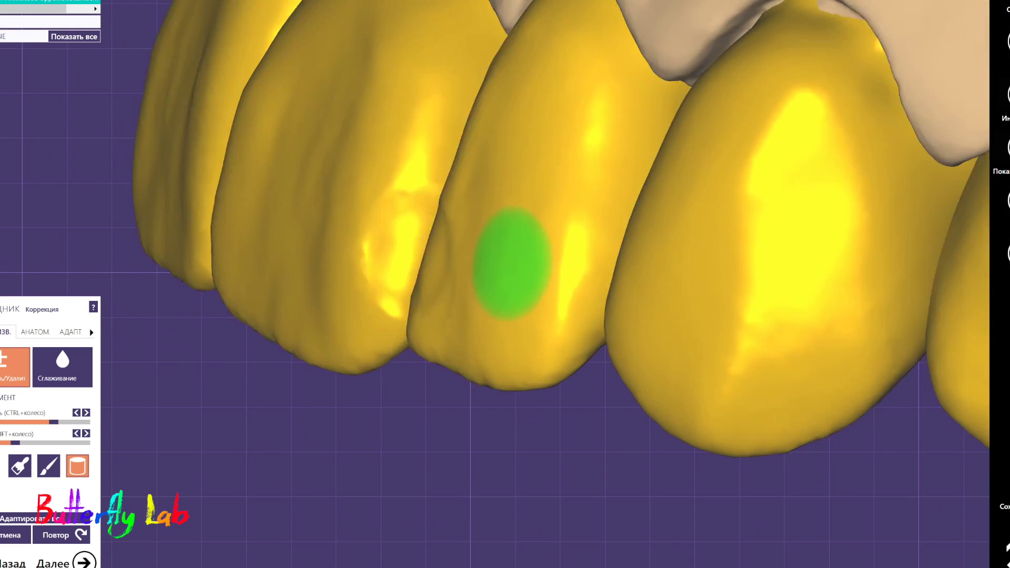
{"action": "right_click_drag", "start_coordinate": [432, 261], "coordinate": [463, 295]}
{"action": "scroll", "coordinate": [463, 295], "scroll_direction": "down", "scroll_amount": 4}
{"action": "right_click_drag", "start_coordinate": [632, 286], "coordinate": [473, 270]}
{"action": "scroll", "coordinate": [473, 270], "scroll_direction": "up", "scroll_amount": 3}
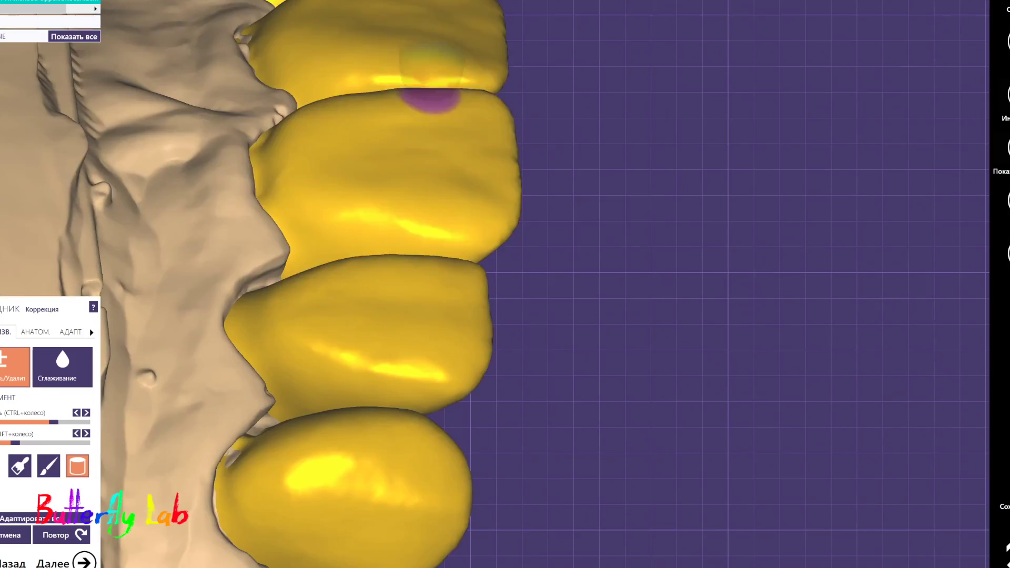
Refine the labial contact between the two central incisor crowns below the midline papilla
{"action": "scroll", "coordinate": [427, 92], "scroll_direction": "down", "scroll_amount": 3}
{"action": "right_click_drag", "start_coordinate": [427, 92], "coordinate": [417, 124]}
{"action": "scroll", "coordinate": [367, 164], "scroll_direction": "up", "scroll_amount": 4}
{"action": "right_click_drag", "start_coordinate": [368, 162], "coordinate": [663, 174]}
{"action": "scroll", "coordinate": [717, 174], "scroll_direction": "down", "scroll_amount": 4}
{"action": "scroll", "coordinate": [663, 210], "scroll_direction": "up", "scroll_amount": 5}
{"action": "middle_click", "coordinate": [550, 305], "text": "ctrl"}
{"action": "middle_click", "coordinate": [538, 290], "text": "ctrl"}
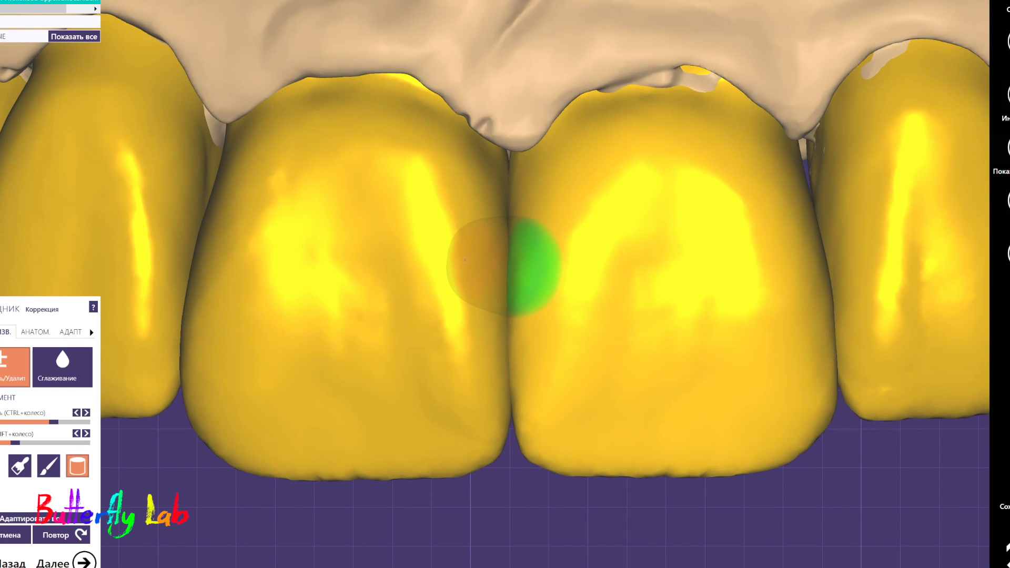
Refine the midline contact of the central incisor crowns toward the incisal edge and on the palatal side
{"action": "scroll", "coordinate": [515, 377], "scroll_direction": "down", "scroll_amount": 5}
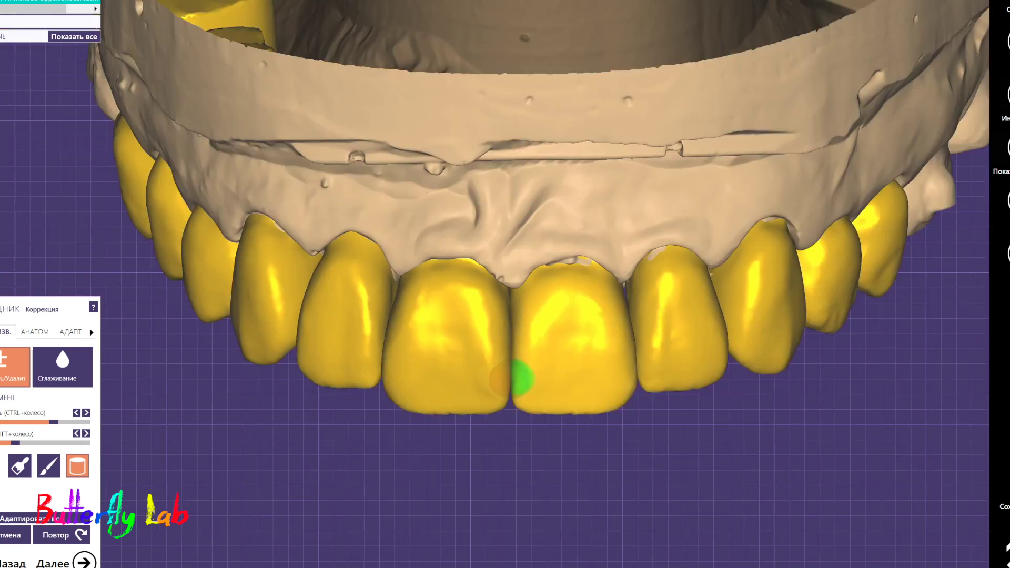
{"action": "scroll", "coordinate": [521, 326], "scroll_direction": "up", "scroll_amount": 3}
{"action": "right_click_drag", "start_coordinate": [523, 379], "coordinate": [505, 347]}
{"action": "right_click_drag", "start_coordinate": [548, 491], "coordinate": [526, 284]}
{"action": "scroll", "coordinate": [466, 421], "scroll_direction": "up", "scroll_amount": 3}
{"action": "scroll", "coordinate": [497, 440], "scroll_direction": "down", "scroll_amount": 4}
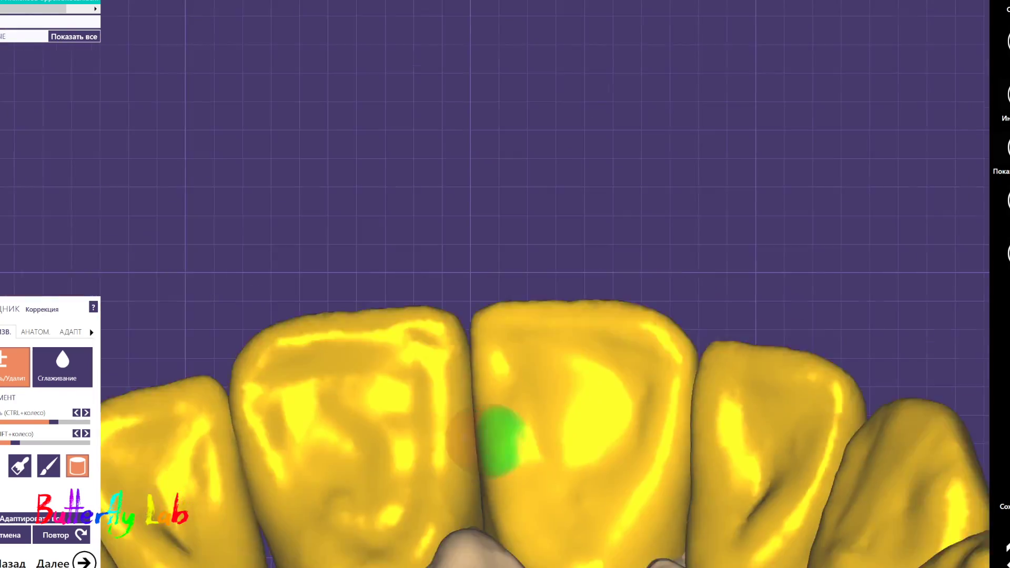
{"action": "right_click_drag", "start_coordinate": [500, 440], "coordinate": [519, 429]}
{"action": "scroll", "coordinate": [505, 420], "scroll_direction": "up", "scroll_amount": 4}
Switch to the anatomic whole-tooth deformation mode and adjust the shape of the incisor crowns from the labial side
{"action": "left_click", "coordinate": [35, 332]}
{"action": "scroll", "coordinate": [505, 368], "scroll_direction": "down", "scroll_amount": 2}
{"action": "right_click_drag", "start_coordinate": [505, 253], "coordinate": [507, 447]}
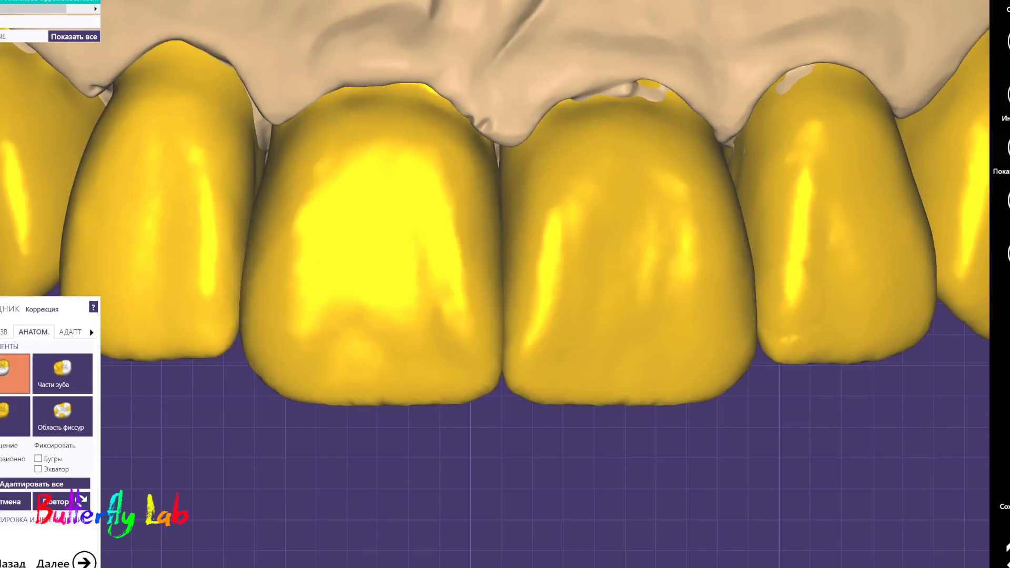
{"action": "scroll", "coordinate": [505, 316], "scroll_direction": "down", "scroll_amount": 4}
{"action": "right_click_drag", "start_coordinate": [505, 315], "coordinate": [447, 316]}
{"action": "scroll", "coordinate": [452, 321], "scroll_direction": "up", "scroll_amount": 3}
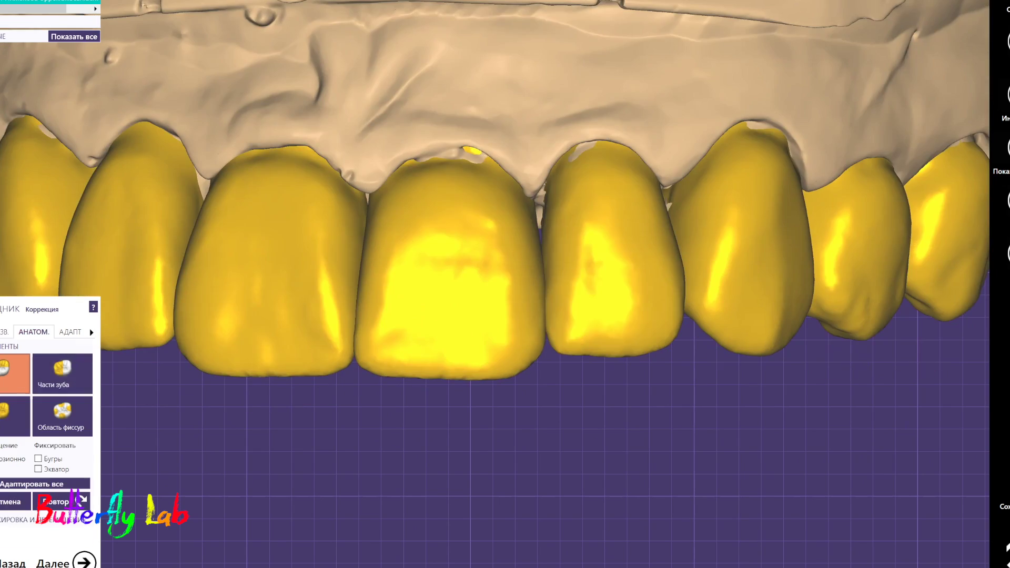
{"action": "scroll", "coordinate": [505, 263], "scroll_direction": "down", "scroll_amount": 3}
{"action": "scroll", "coordinate": [506, 263], "scroll_direction": "up", "scroll_amount": 5}
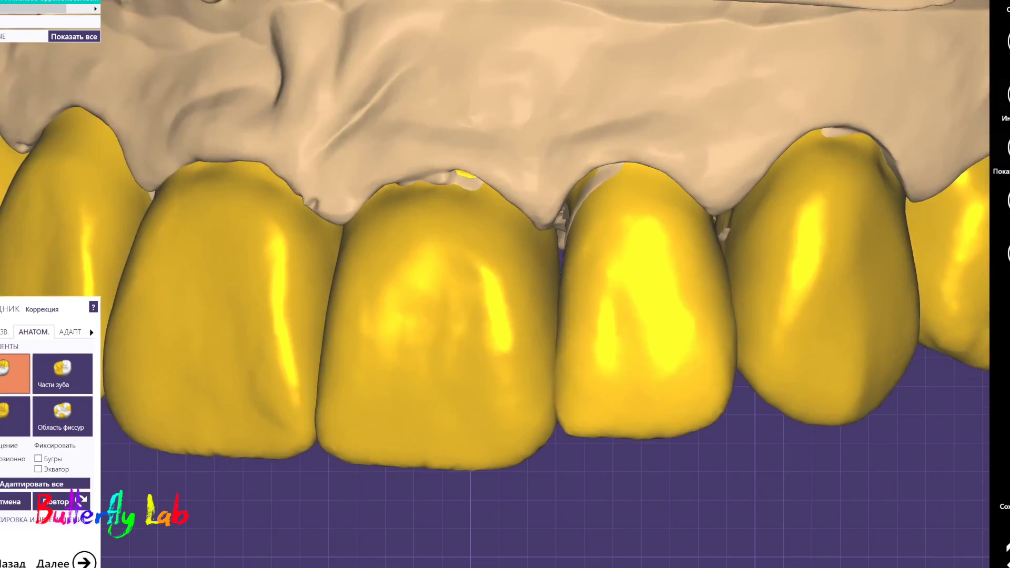
Return to the cylindrical freeform brush at a smaller size and refine the contact between the canine and first premolar crowns near the papilla
{"action": "right_click_drag", "start_coordinate": [558, 316], "coordinate": [500, 316]}
{"action": "scroll", "coordinate": [500, 315], "scroll_direction": "up", "scroll_amount": 2}
{"action": "right_click_drag", "start_coordinate": [821, 294], "coordinate": [735, 260]}
{"action": "scroll", "coordinate": [735, 259], "scroll_direction": "up", "scroll_amount": 3}
{"action": "scroll", "coordinate": [751, 147], "scroll_direction": "down", "scroll_amount": 3, "text": "shift"}
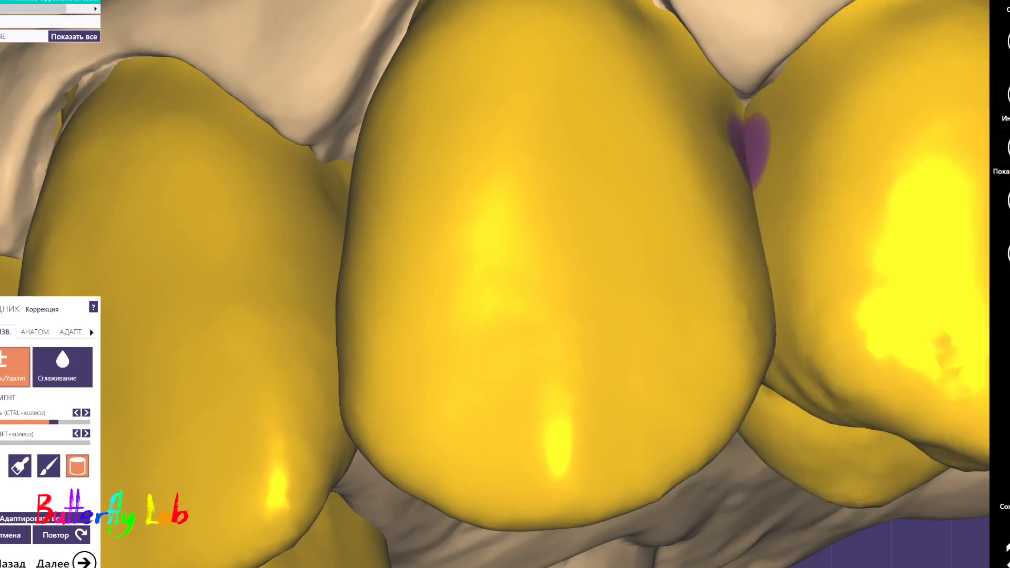
{"action": "scroll", "coordinate": [751, 148], "scroll_direction": "down", "scroll_amount": 5}
{"action": "right_click_drag", "start_coordinate": [737, 158], "coordinate": [658, 307]}
{"action": "scroll", "coordinate": [477, 286], "scroll_direction": "up", "scroll_amount": 4}
{"action": "scroll", "coordinate": [477, 286], "scroll_direction": "down", "scroll_amount": 5}
{"action": "mouse_move", "coordinate": [477, 286]}
{"action": "right_mouse_down"}
{"action": "mouse_move", "coordinate": [447, 253]}
{"action": "mouse_move", "coordinate": [379, 297]}
{"action": "mouse_move", "coordinate": [322, 286]}
{"action": "mouse_move", "coordinate": [416, 256]}
{"action": "mouse_move", "coordinate": [527, 377]}
{"action": "mouse_move", "coordinate": [446, 279]}
{"action": "mouse_move", "coordinate": [584, 365]}
{"action": "mouse_move", "coordinate": [605, 357]}
{"action": "mouse_move", "coordinate": [604, 296]}
{"action": "mouse_move", "coordinate": [636, 293]}
{"action": "right_mouse_up"}
Increase the brush intensity and size, and shape the labial contact between the central and lateral incisor crowns
{"action": "scroll", "coordinate": [379, 297], "scroll_direction": "up", "scroll_amount": 2}
{"action": "scroll", "coordinate": [415, 257], "scroll_direction": "up", "scroll_amount": 1}
{"action": "scroll", "coordinate": [447, 279], "scroll_direction": "up", "scroll_amount": 1}
{"action": "scroll", "coordinate": [446, 279], "scroll_direction": "down", "scroll_amount": 3}
{"action": "scroll", "coordinate": [584, 365], "scroll_direction": "up", "scroll_amount": 5}
{"action": "scroll", "coordinate": [606, 392], "scroll_direction": "up", "scroll_amount": 4, "text": "shift"}
{"action": "scroll", "coordinate": [607, 392], "scroll_direction": "down", "scroll_amount": 4}
{"action": "scroll", "coordinate": [604, 295], "scroll_direction": "down", "scroll_amount": 2}
{"action": "scroll", "coordinate": [635, 293], "scroll_direction": "up", "scroll_amount": 3}
{"action": "scroll", "coordinate": [451, 344], "scroll_direction": "down", "scroll_amount": 3}
{"action": "mouse_move", "coordinate": [452, 345]}
{"action": "right_mouse_down"}
{"action": "mouse_move", "coordinate": [295, 248]}
{"action": "mouse_move", "coordinate": [424, 255]}
{"action": "mouse_move", "coordinate": [495, 198]}
{"action": "mouse_move", "coordinate": [393, 221]}
{"action": "mouse_move", "coordinate": [460, 316]}
{"action": "mouse_move", "coordinate": [515, 284]}
{"action": "mouse_move", "coordinate": [484, 273]}
{"action": "mouse_move", "coordinate": [390, 300]}
{"action": "mouse_move", "coordinate": [431, 251]}
{"action": "mouse_move", "coordinate": [434, 262]}
{"action": "mouse_move", "coordinate": [474, 247]}
{"action": "mouse_move", "coordinate": [435, 214]}
{"action": "mouse_move", "coordinate": [481, 252]}
{"action": "mouse_move", "coordinate": [343, 239]}
{"action": "right_mouse_up"}
{"action": "scroll", "coordinate": [424, 256], "scroll_direction": "up", "scroll_amount": 2}
{"action": "scroll", "coordinate": [424, 255], "scroll_direction": "up", "scroll_amount": 3, "text": "ctrl"}
{"action": "scroll", "coordinate": [460, 316], "scroll_direction": "down", "scroll_amount": 2}
{"action": "scroll", "coordinate": [514, 285], "scroll_direction": "up", "scroll_amount": 2}
{"action": "scroll", "coordinate": [484, 274], "scroll_direction": "up", "scroll_amount": 4}
{"action": "scroll", "coordinate": [484, 274], "scroll_direction": "down", "scroll_amount": 4, "text": "shift"}
{"action": "scroll", "coordinate": [484, 274], "scroll_direction": "down", "scroll_amount": 4}
{"action": "scroll", "coordinate": [433, 262], "scroll_direction": "down", "scroll_amount": 4}
{"action": "scroll", "coordinate": [435, 215], "scroll_direction": "up", "scroll_amount": 3}
{"action": "scroll", "coordinate": [480, 252], "scroll_direction": "up", "scroll_amount": 4}
{"action": "scroll", "coordinate": [481, 253], "scroll_direction": "down", "scroll_amount": 3}
{"action": "scroll", "coordinate": [343, 238], "scroll_direction": "down", "scroll_amount": 4}
{"action": "scroll", "coordinate": [713, 305], "scroll_direction": "up", "scroll_amount": 4}
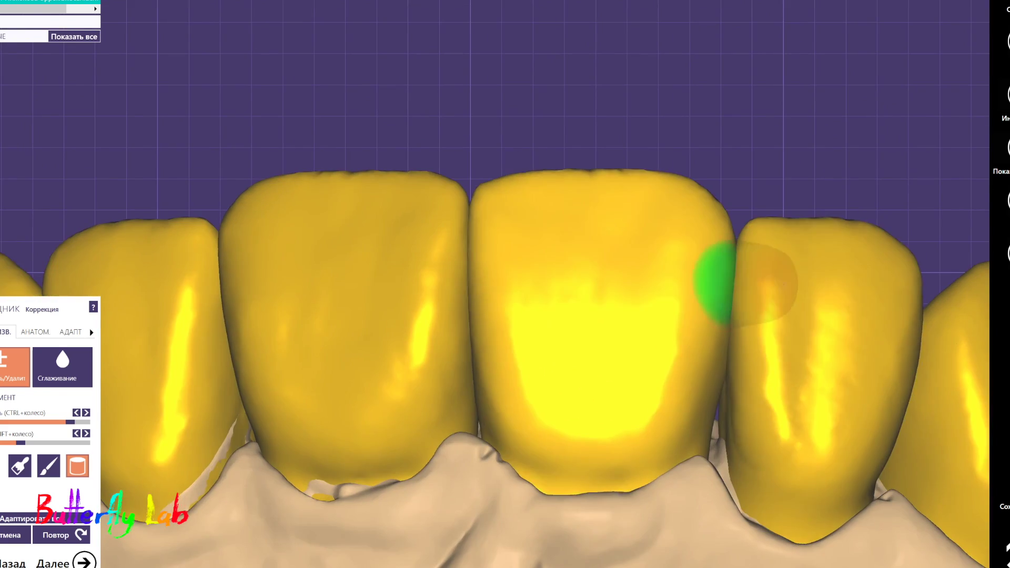
Hide the lateral incisor crown to examine its prepared tooth, and make the crown semi-transparent to check it against the scan
{"action": "right_click_drag", "start_coordinate": [760, 279], "coordinate": [578, 303]}
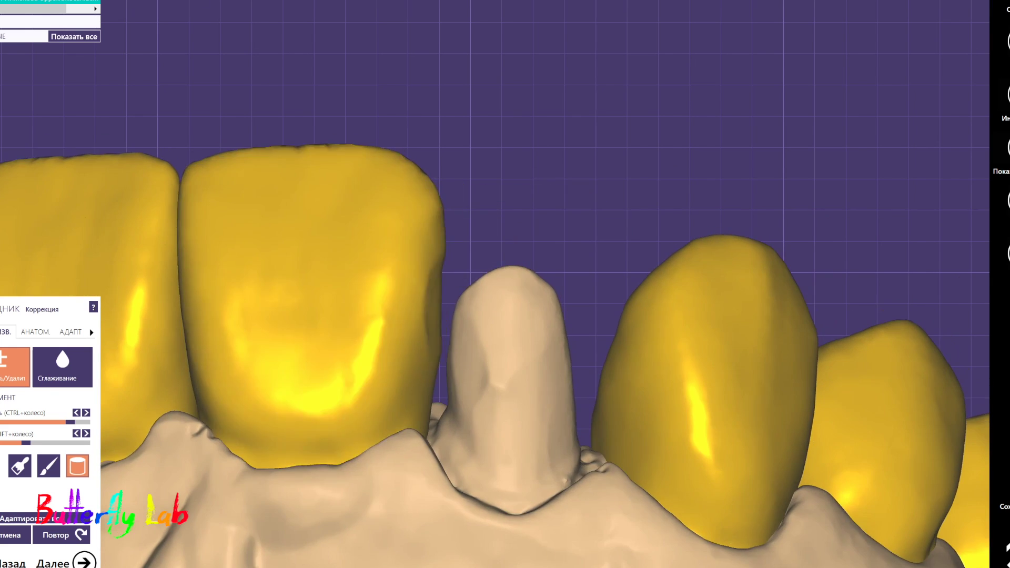
{"action": "right_click_drag", "start_coordinate": [527, 337], "coordinate": [421, 259]}
{"action": "scroll", "coordinate": [421, 259], "scroll_direction": "down", "scroll_amount": 2}
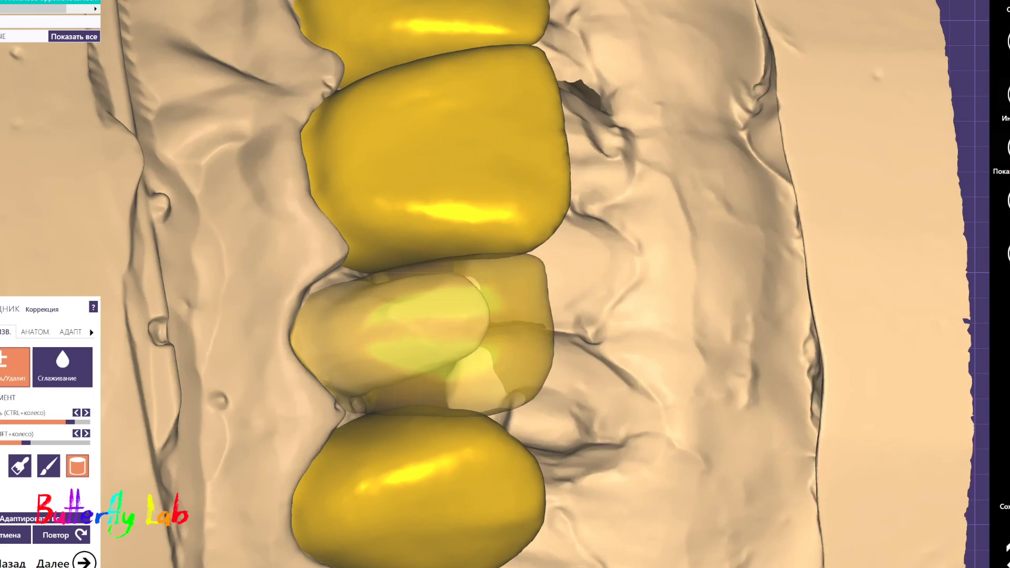
Enlarge the brush and shape the palatal cervical side of the central incisor crown facing the lateral incisor
{"action": "scroll", "coordinate": [440, 260], "scroll_direction": "down", "scroll_amount": 4}
{"action": "mouse_move", "coordinate": [326, 274]}
{"action": "right_mouse_down"}
{"action": "mouse_move", "coordinate": [440, 259]}
{"action": "mouse_move", "coordinate": [469, 206]}
{"action": "mouse_move", "coordinate": [778, 180]}
{"action": "mouse_move", "coordinate": [705, 182]}
{"action": "mouse_move", "coordinate": [792, 203]}
{"action": "mouse_move", "coordinate": [642, 252]}
{"action": "mouse_move", "coordinate": [700, 252]}
{"action": "right_mouse_up"}
{"action": "scroll", "coordinate": [705, 182], "scroll_direction": "up", "scroll_amount": 3, "text": "shift"}
{"action": "scroll", "coordinate": [791, 204], "scroll_direction": "down", "scroll_amount": 2}
{"action": "scroll", "coordinate": [711, 239], "scroll_direction": "down", "scroll_amount": 4}
{"action": "scroll", "coordinate": [642, 252], "scroll_direction": "up", "scroll_amount": 3}
{"action": "scroll", "coordinate": [640, 256], "scroll_direction": "down", "scroll_amount": 2}
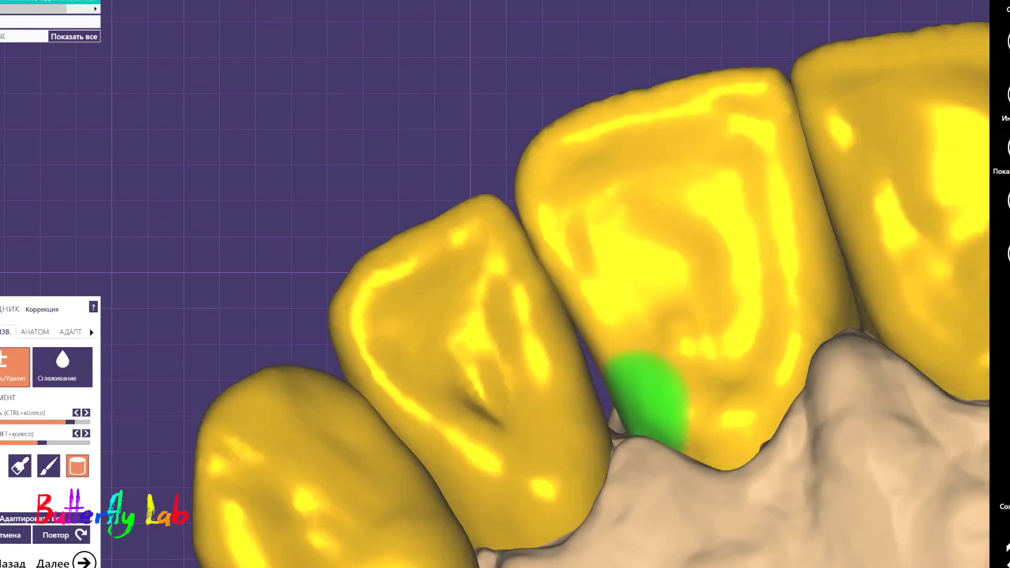
Raise the brush intensity further and refine the midline contact of the central incisor crowns from the labial side
{"action": "scroll", "coordinate": [650, 400], "scroll_direction": "up", "scroll_amount": 2, "text": "ctrl"}
{"action": "mouse_move", "coordinate": [650, 400]}
{"action": "right_mouse_down"}
{"action": "mouse_move", "coordinate": [621, 231]}
{"action": "mouse_move", "coordinate": [828, 234]}
{"action": "mouse_move", "coordinate": [434, 370]}
{"action": "right_mouse_up"}
{"action": "scroll", "coordinate": [827, 235], "scroll_direction": "down", "scroll_amount": 5}
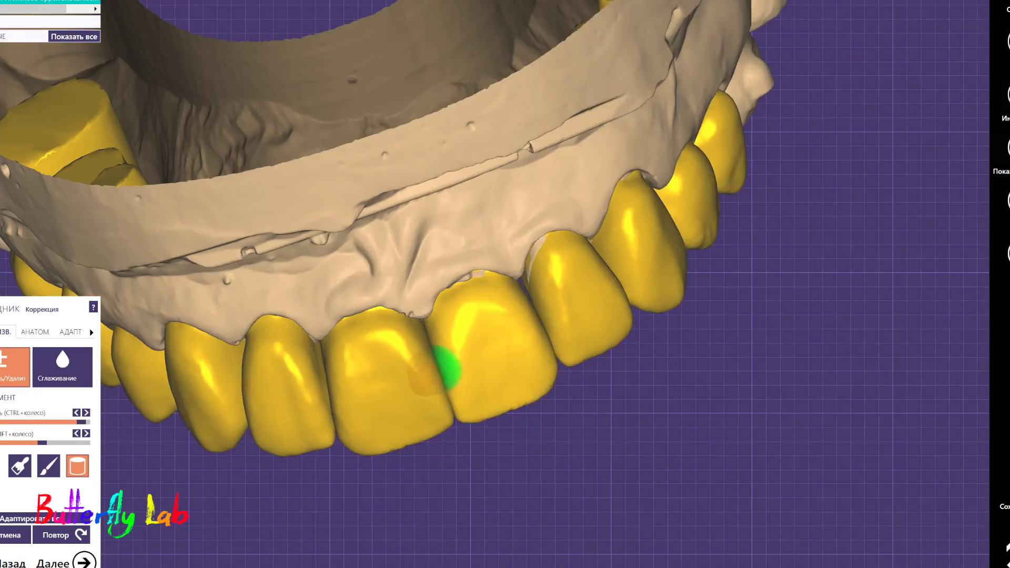
{"action": "middle_click", "coordinate": [383, 380]}
{"action": "scroll", "coordinate": [383, 380], "scroll_direction": "up", "scroll_amount": 4}
{"action": "scroll", "coordinate": [390, 248], "scroll_direction": "up", "scroll_amount": 3, "text": "ctrl"}
Shape the cervical side of the lateral incisor crown facing the central incisor with a smaller brush
{"action": "mouse_move", "coordinate": [384, 328]}
{"action": "right_mouse_down"}
{"action": "mouse_move", "coordinate": [368, 244]}
{"action": "mouse_move", "coordinate": [379, 293]}
{"action": "mouse_move", "coordinate": [534, 444]}
{"action": "right_mouse_up"}
{"action": "scroll", "coordinate": [368, 243], "scroll_direction": "down", "scroll_amount": 3}
{"action": "scroll", "coordinate": [535, 444], "scroll_direction": "up", "scroll_amount": 4}
{"action": "middle_click", "coordinate": [534, 444]}
{"action": "scroll", "coordinate": [552, 227], "scroll_direction": "up", "scroll_amount": 3}
{"action": "scroll", "coordinate": [552, 227], "scroll_direction": "down", "scroll_amount": 3, "text": "shift"}
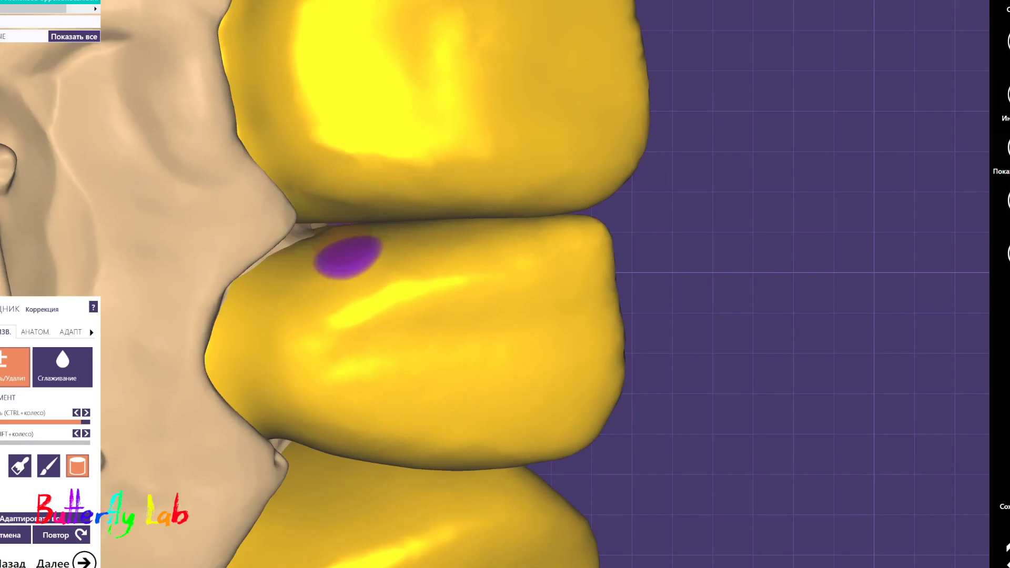
{"action": "scroll", "coordinate": [348, 258], "scroll_direction": "down", "scroll_amount": 4}
Enlarge the brush slightly and refine the contact surface between the central and lateral incisor crowns
{"action": "right_click_drag", "start_coordinate": [348, 258], "coordinate": [496, 271]}
{"action": "scroll", "coordinate": [497, 271], "scroll_direction": "up", "scroll_amount": 4}
{"action": "scroll", "coordinate": [496, 271], "scroll_direction": "up", "scroll_amount": 2, "text": "shift"}
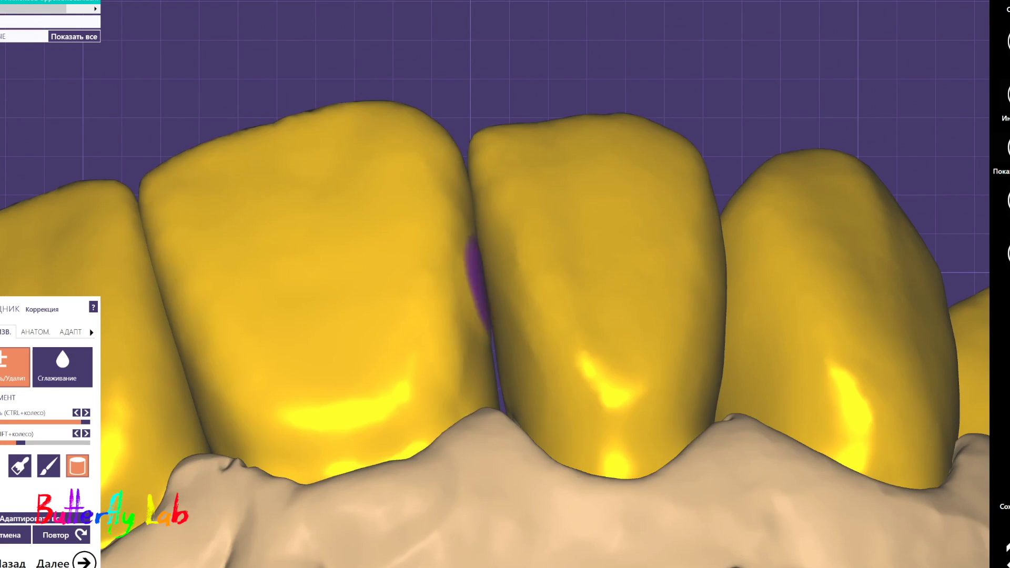
{"action": "scroll", "coordinate": [462, 364], "scroll_direction": "down", "scroll_amount": 5}
Shape the cervical part of the midline contact between the central incisor crowns
{"action": "right_click_drag", "start_coordinate": [462, 364], "coordinate": [607, 282]}
{"action": "scroll", "coordinate": [607, 282], "scroll_direction": "up", "scroll_amount": 4}
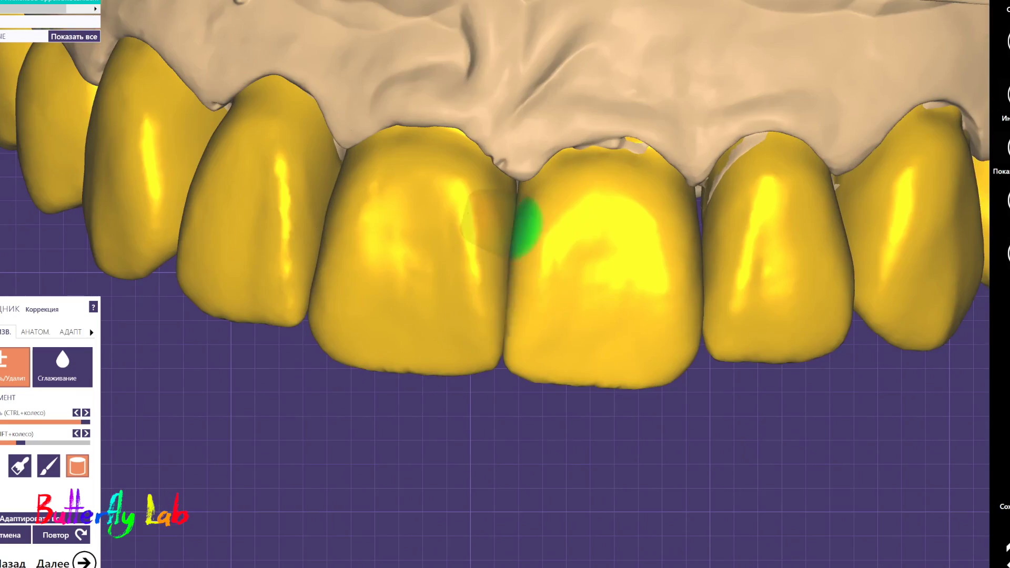
{"action": "right_click_drag", "start_coordinate": [525, 228], "coordinate": [569, 239]}
Refine the distal side of the rearmost premolar crown and the midline contact of the central incisor crowns
{"action": "right_click_drag", "start_coordinate": [661, 158], "coordinate": [515, 227]}
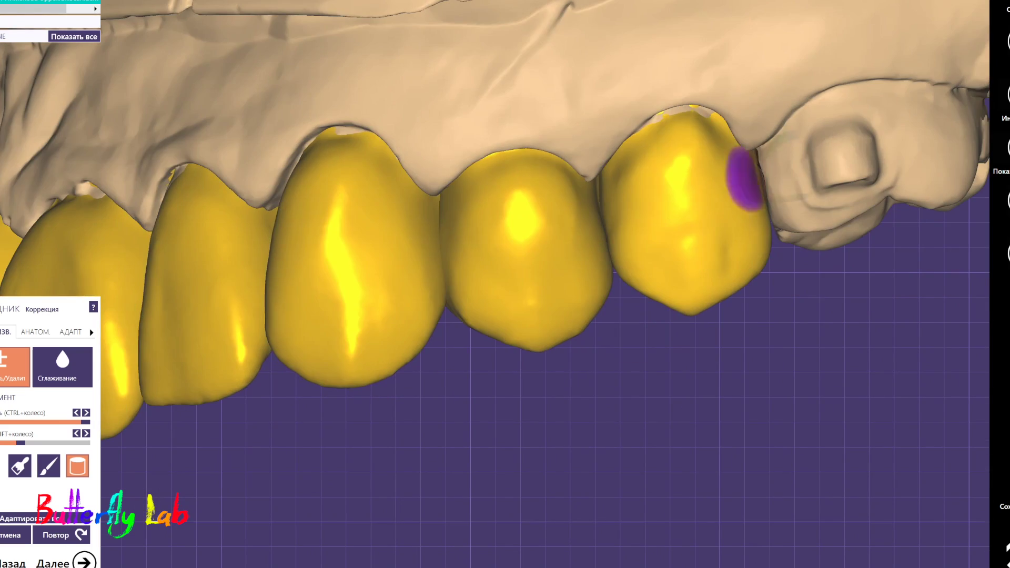
{"action": "right_click_drag", "start_coordinate": [441, 280], "coordinate": [553, 295]}
{"action": "scroll", "coordinate": [333, 336], "scroll_direction": "down", "scroll_amount": 4}
{"action": "right_click_drag", "start_coordinate": [332, 336], "coordinate": [400, 316]}
{"action": "scroll", "coordinate": [379, 263], "scroll_direction": "up", "scroll_amount": 4}
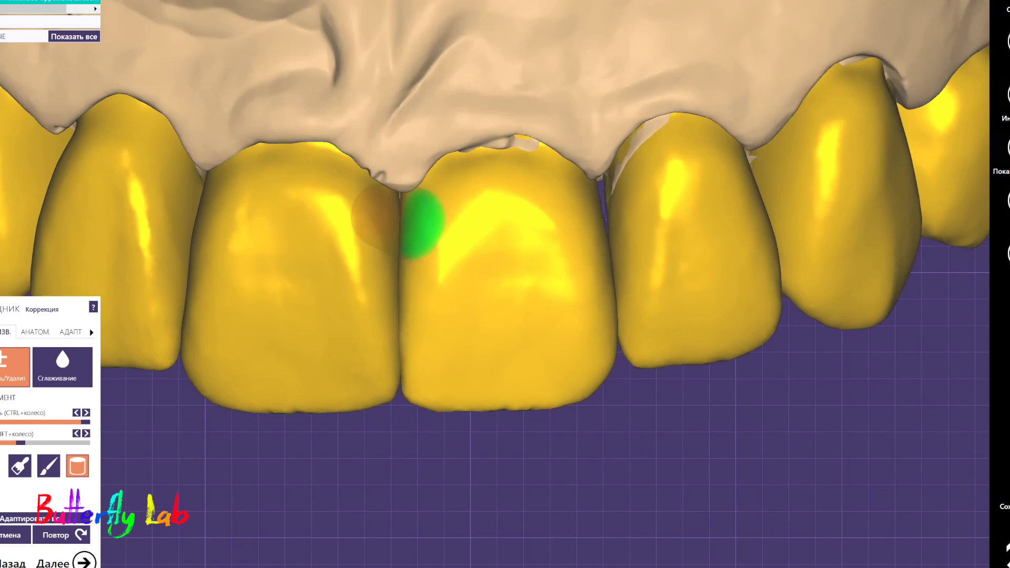
Switch to the anatomic tooth-parts deformation mode and adjust the incisor crowns from the labial side
{"action": "scroll", "coordinate": [408, 218], "scroll_direction": "down", "scroll_amount": 4}
{"action": "right_click_drag", "start_coordinate": [408, 218], "coordinate": [416, 252]}
{"action": "scroll", "coordinate": [840, 188], "scroll_direction": "up", "scroll_amount": 5}
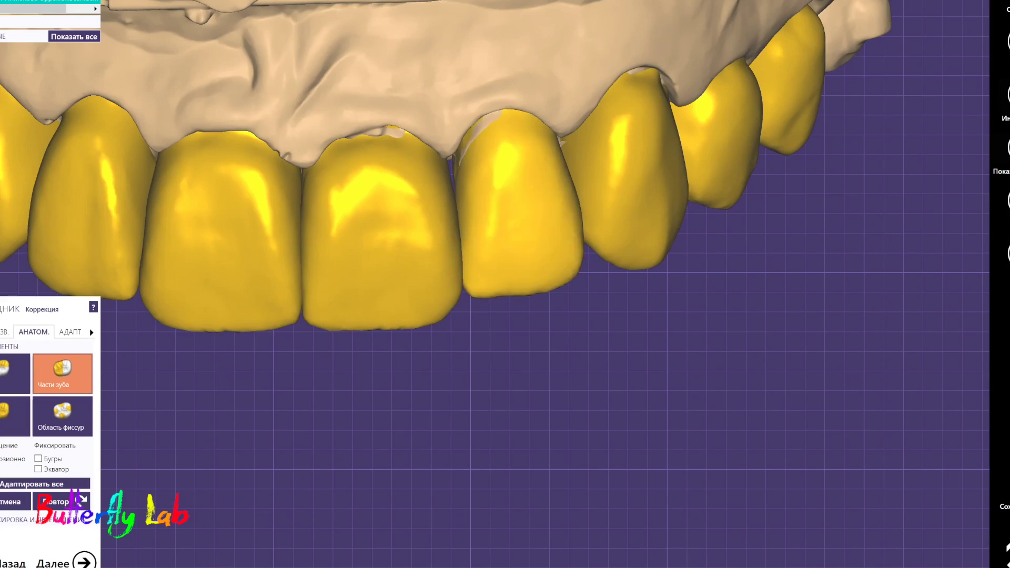
{"action": "right_click_drag", "start_coordinate": [527, 237], "coordinate": [578, 255]}
{"action": "scroll", "coordinate": [489, 253], "scroll_direction": "down", "scroll_amount": 4}
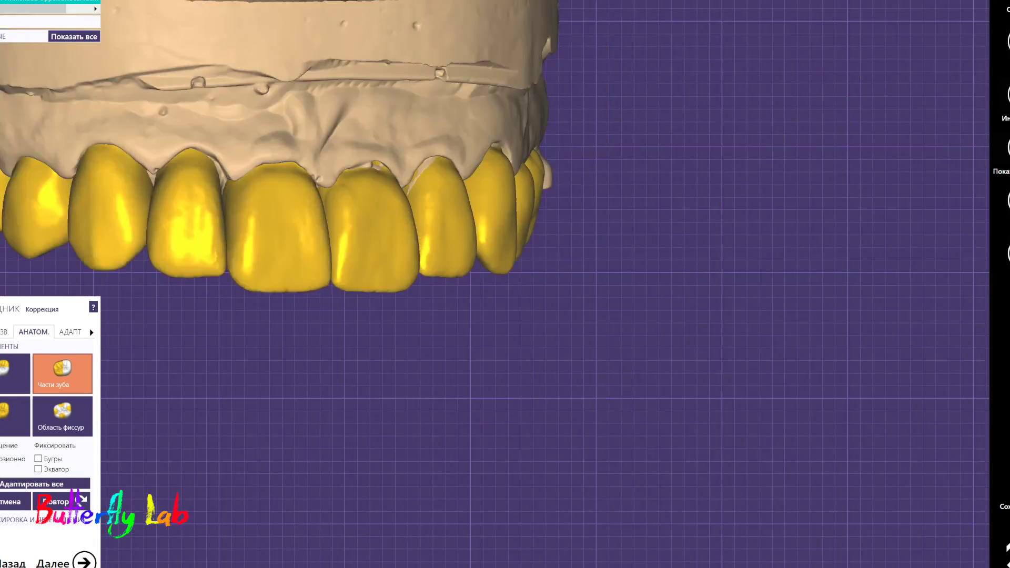
Switch from anatomic deformation to the add/remove brush for the contact between the lateral and central incisor crowns
{"action": "scroll", "coordinate": [326, 221], "scroll_direction": "up", "scroll_amount": 5}
{"action": "mouse_move", "coordinate": [474, 264]}
{"action": "right_mouse_down"}
{"action": "mouse_move", "coordinate": [463, 142]}
{"action": "mouse_move", "coordinate": [453, 263]}
{"action": "mouse_move", "coordinate": [489, 263]}
{"action": "mouse_move", "coordinate": [479, 163]}
{"action": "mouse_move", "coordinate": [510, 264]}
{"action": "mouse_move", "coordinate": [463, 126]}
{"action": "mouse_move", "coordinate": [453, 284]}
{"action": "mouse_move", "coordinate": [468, 247]}
{"action": "right_mouse_up"}
{"action": "scroll", "coordinate": [453, 263], "scroll_direction": "down", "scroll_amount": 4}
{"action": "scroll", "coordinate": [510, 263], "scroll_direction": "down", "scroll_amount": 3}
{"action": "scroll", "coordinate": [452, 284], "scroll_direction": "down", "scroll_amount": 4}
{"action": "scroll", "coordinate": [399, 337], "scroll_direction": "up", "scroll_amount": 10}
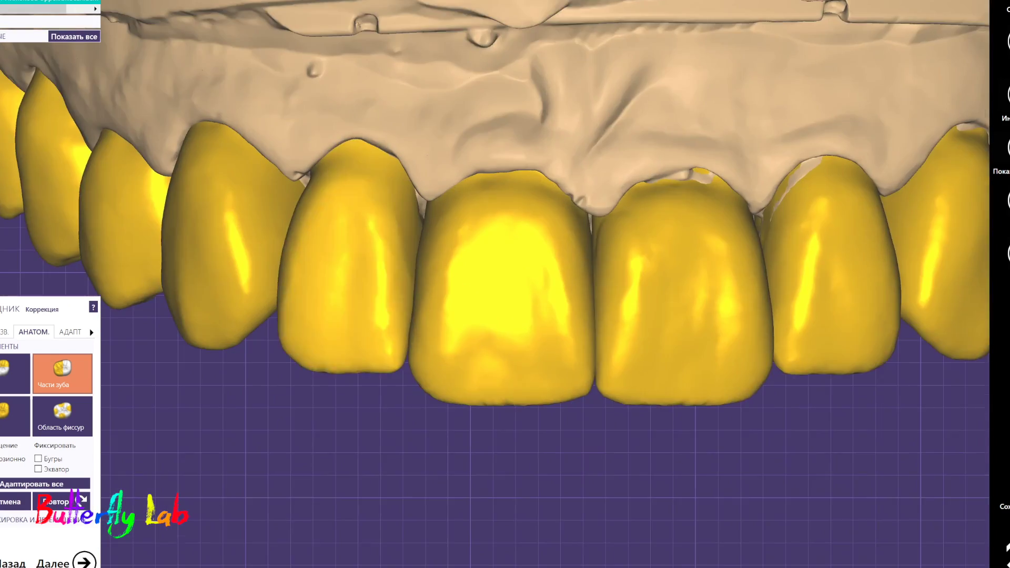
{"action": "key", "text": "1"}
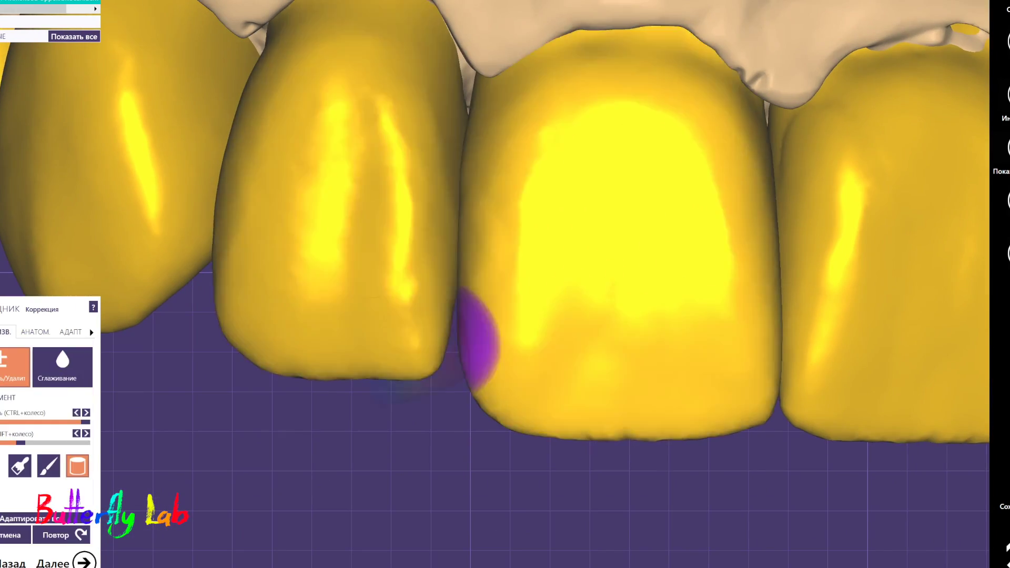
{"action": "right_click_drag", "start_coordinate": [476, 342], "coordinate": [120, 376]}
{"action": "scroll", "coordinate": [463, 295], "scroll_direction": "down", "scroll_amount": 5}
{"action": "mouse_move", "coordinate": [468, 142]}
{"action": "right_mouse_down"}
{"action": "mouse_move", "coordinate": [463, 295]}
{"action": "mouse_move", "coordinate": [498, 281]}
{"action": "mouse_move", "coordinate": [481, 276]}
{"action": "right_mouse_up"}
{"action": "scroll", "coordinate": [376, 177], "scroll_direction": "up", "scroll_amount": 5}
{"action": "key", "text": "1"}
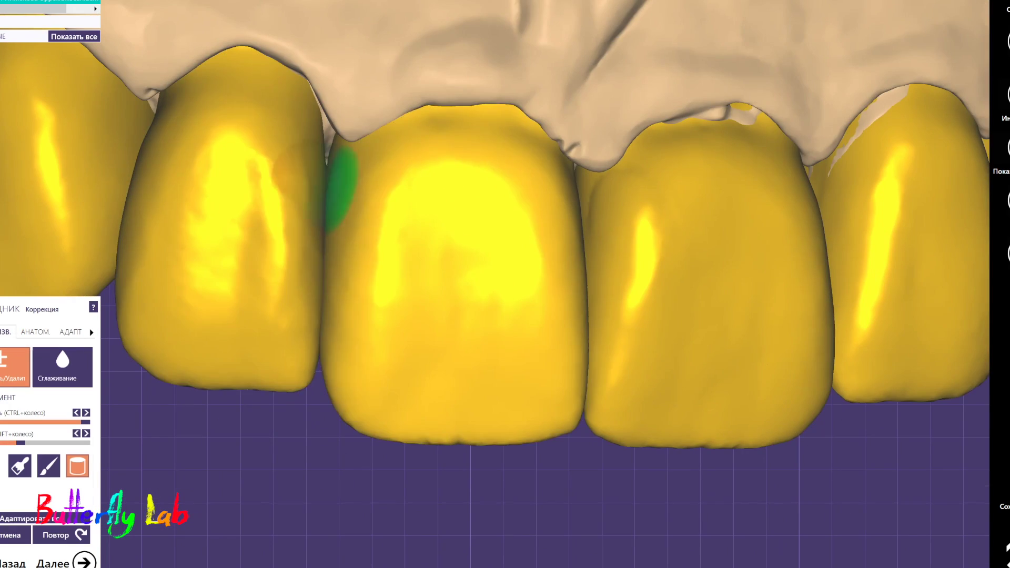
{"action": "right_click_drag", "start_coordinate": [338, 254], "coordinate": [237, 258]}
Examine the shape and symmetry of the front crowns from the labial side at different tilts
{"action": "left_click", "coordinate": [35, 332]}
{"action": "scroll", "coordinate": [369, 316], "scroll_direction": "down", "scroll_amount": 3}
{"action": "scroll", "coordinate": [421, 316], "scroll_direction": "down", "scroll_amount": 3}
{"action": "right_click_drag", "start_coordinate": [421, 315], "coordinate": [461, 143]}
{"action": "scroll", "coordinate": [469, 274], "scroll_direction": "up", "scroll_amount": 2}
{"action": "scroll", "coordinate": [474, 316], "scroll_direction": "down", "scroll_amount": 3}
{"action": "right_click_drag", "start_coordinate": [468, 211], "coordinate": [453, 305]}
{"action": "scroll", "coordinate": [473, 316], "scroll_direction": "up", "scroll_amount": 2}
{"action": "scroll", "coordinate": [470, 273], "scroll_direction": "down", "scroll_amount": 3}
{"action": "scroll", "coordinate": [471, 272], "scroll_direction": "up", "scroll_amount": 3}
{"action": "scroll", "coordinate": [471, 272], "scroll_direction": "down", "scroll_amount": 2}
{"action": "scroll", "coordinate": [470, 272], "scroll_direction": "up", "scroll_amount": 2}
{"action": "scroll", "coordinate": [505, 191], "scroll_direction": "down", "scroll_amount": 3}
{"action": "right_click_drag", "start_coordinate": [505, 191], "coordinate": [494, 273]}
{"action": "scroll", "coordinate": [494, 223], "scroll_direction": "up", "scroll_amount": 5}
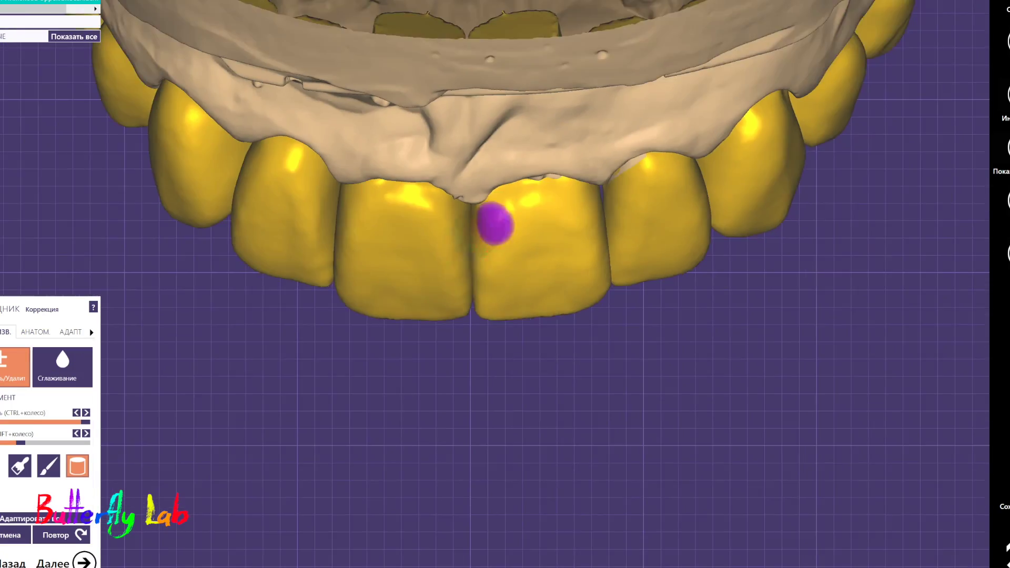
Inspect the palatal surfaces of the central incisor crowns and the labial profile along both sides of the arch
{"action": "right_click_drag", "start_coordinate": [494, 224], "coordinate": [514, 276]}
{"action": "scroll", "coordinate": [542, 294], "scroll_direction": "up", "scroll_amount": 5}
{"action": "scroll", "coordinate": [605, 400], "scroll_direction": "down", "scroll_amount": 2}
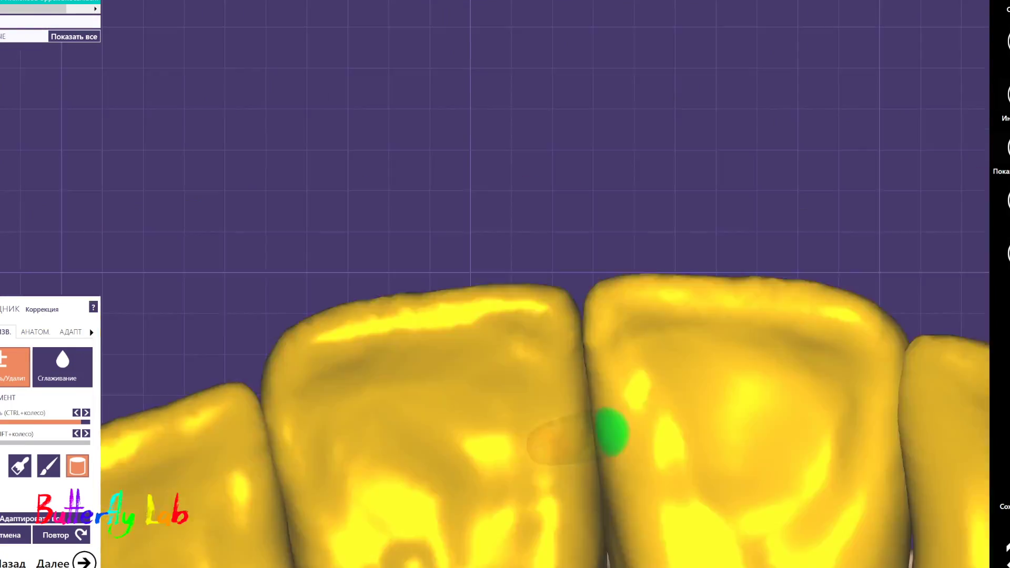
{"action": "right_click_drag", "start_coordinate": [611, 431], "coordinate": [584, 537]}
{"action": "scroll", "coordinate": [562, 327], "scroll_direction": "down", "scroll_amount": 2}
{"action": "scroll", "coordinate": [561, 327], "scroll_direction": "down", "scroll_amount": 1}
{"action": "right_click_drag", "start_coordinate": [561, 326], "coordinate": [542, 363]}
{"action": "scroll", "coordinate": [626, 244], "scroll_direction": "up", "scroll_amount": 3}
{"action": "scroll", "coordinate": [609, 266], "scroll_direction": "down", "scroll_amount": 4}
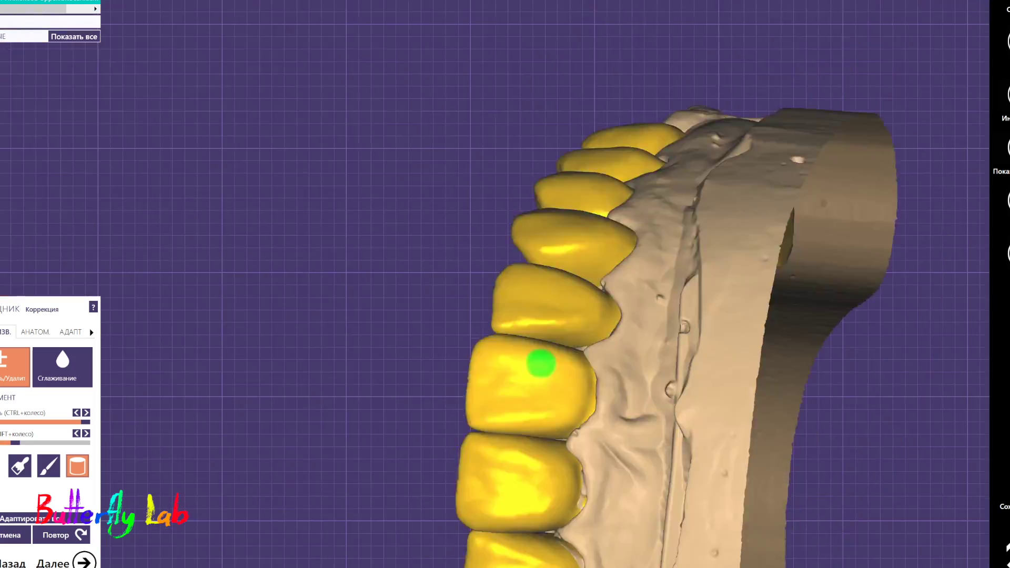
{"action": "scroll", "coordinate": [538, 447], "scroll_direction": "up", "scroll_amount": 4}
{"action": "right_click_drag", "start_coordinate": [518, 429], "coordinate": [400, 275]}
{"action": "scroll", "coordinate": [579, 337], "scroll_direction": "down", "scroll_amount": 3}
{"action": "scroll", "coordinate": [400, 275], "scroll_direction": "up", "scroll_amount": 5}
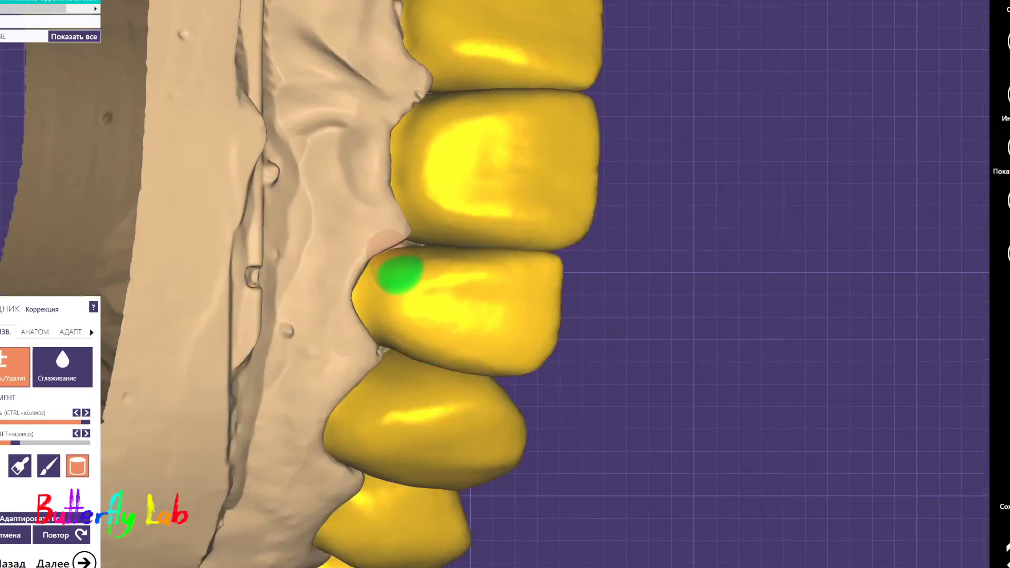
{"action": "scroll", "coordinate": [411, 339], "scroll_direction": "down", "scroll_amount": 3}
{"action": "scroll", "coordinate": [435, 304], "scroll_direction": "up", "scroll_amount": 3}
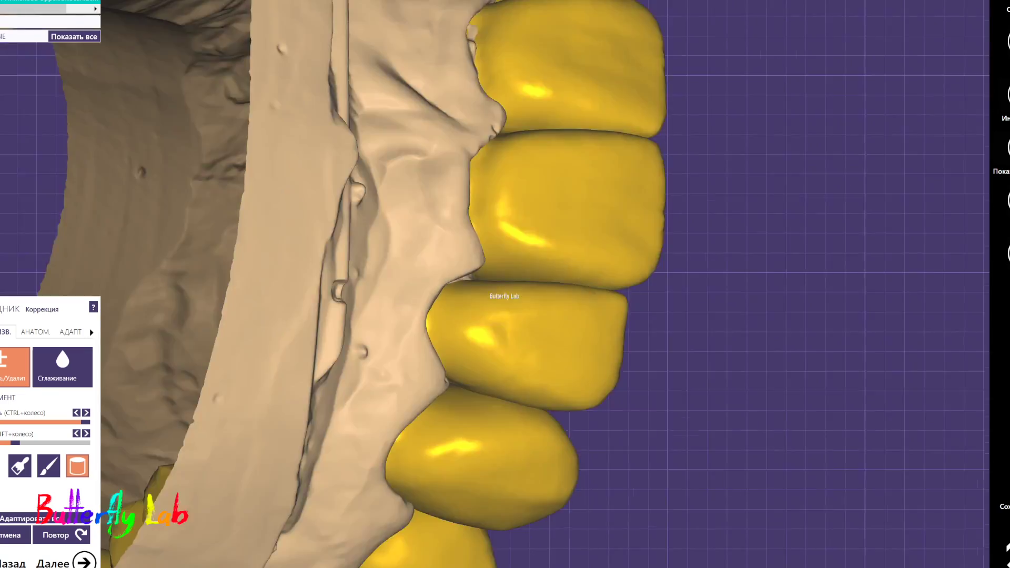